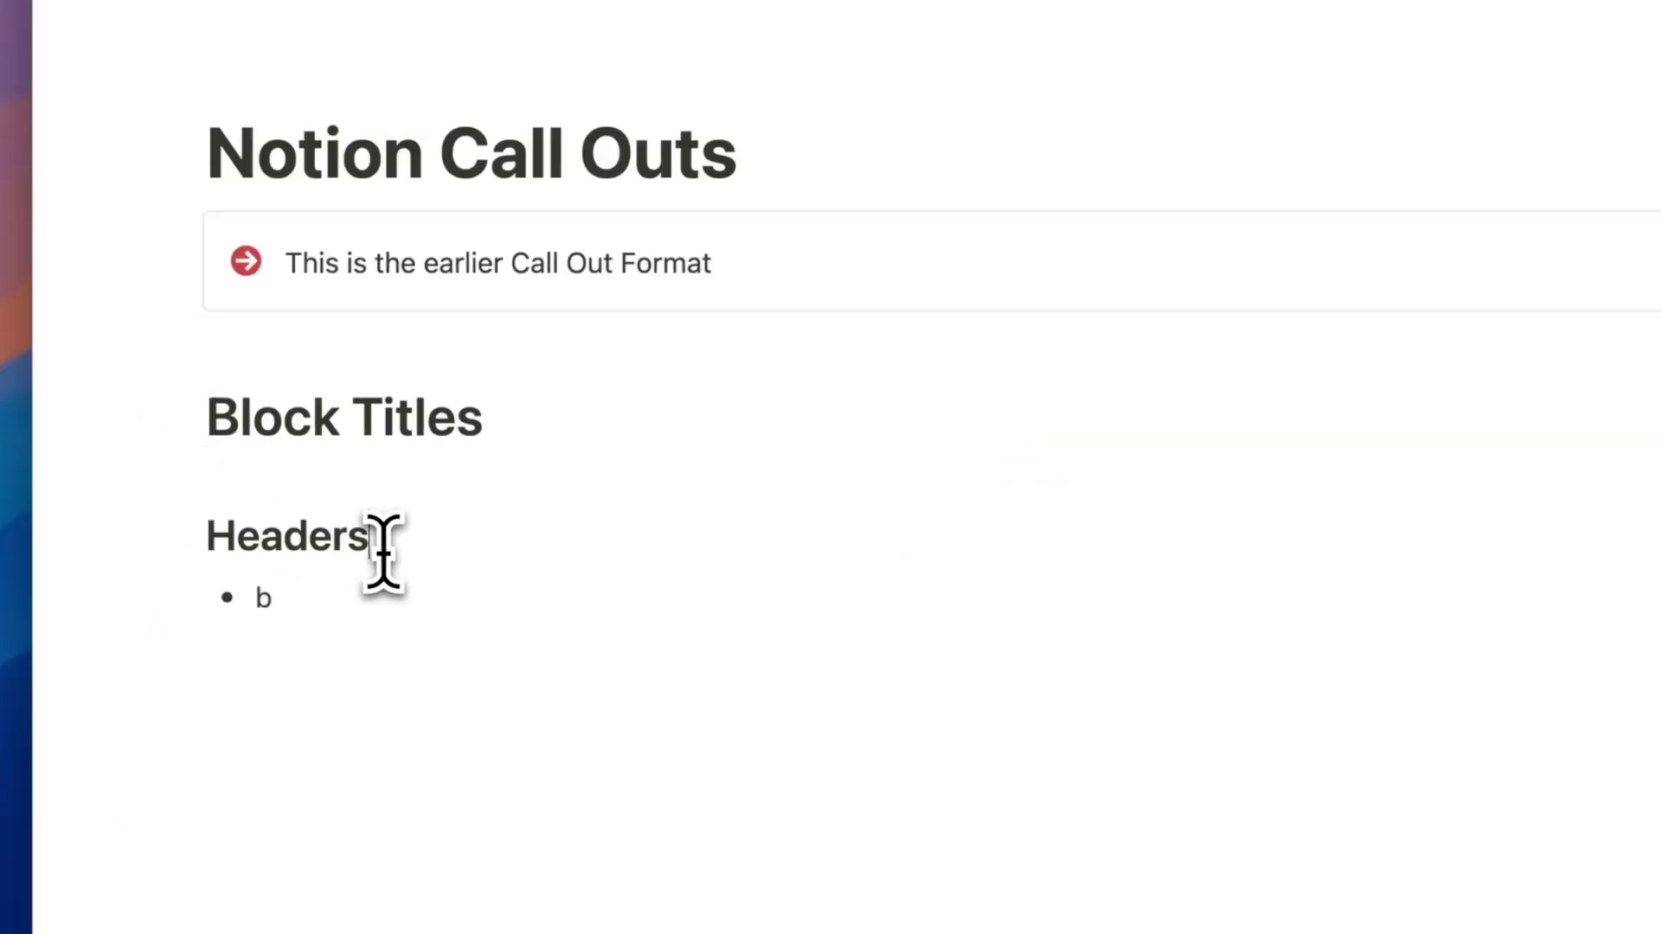
Move the Block Titles, Headers and bullet blocks into the callout, in that order.
left_click_drag(182, 416, 304, 304)
left_click_drag(185, 529, 341, 458)
left_click_drag(190, 593, 320, 563)
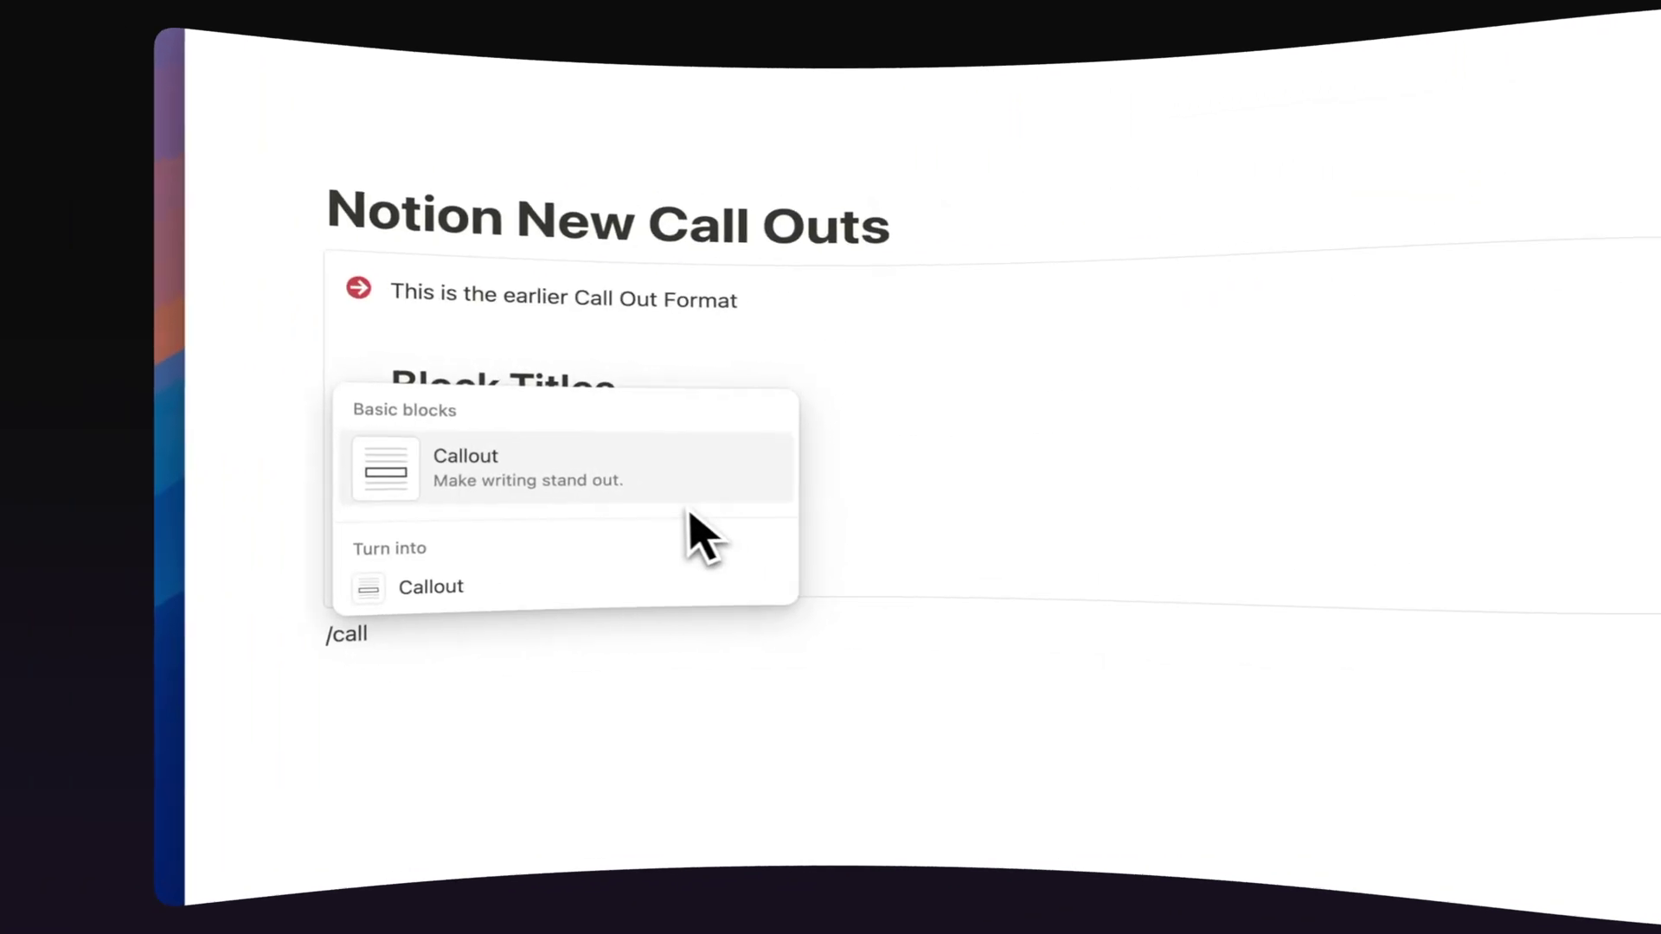
Add a new callout with its icon removed, containing a Toggle heading 2.
left_click(674, 498)
left_click(161, 644)
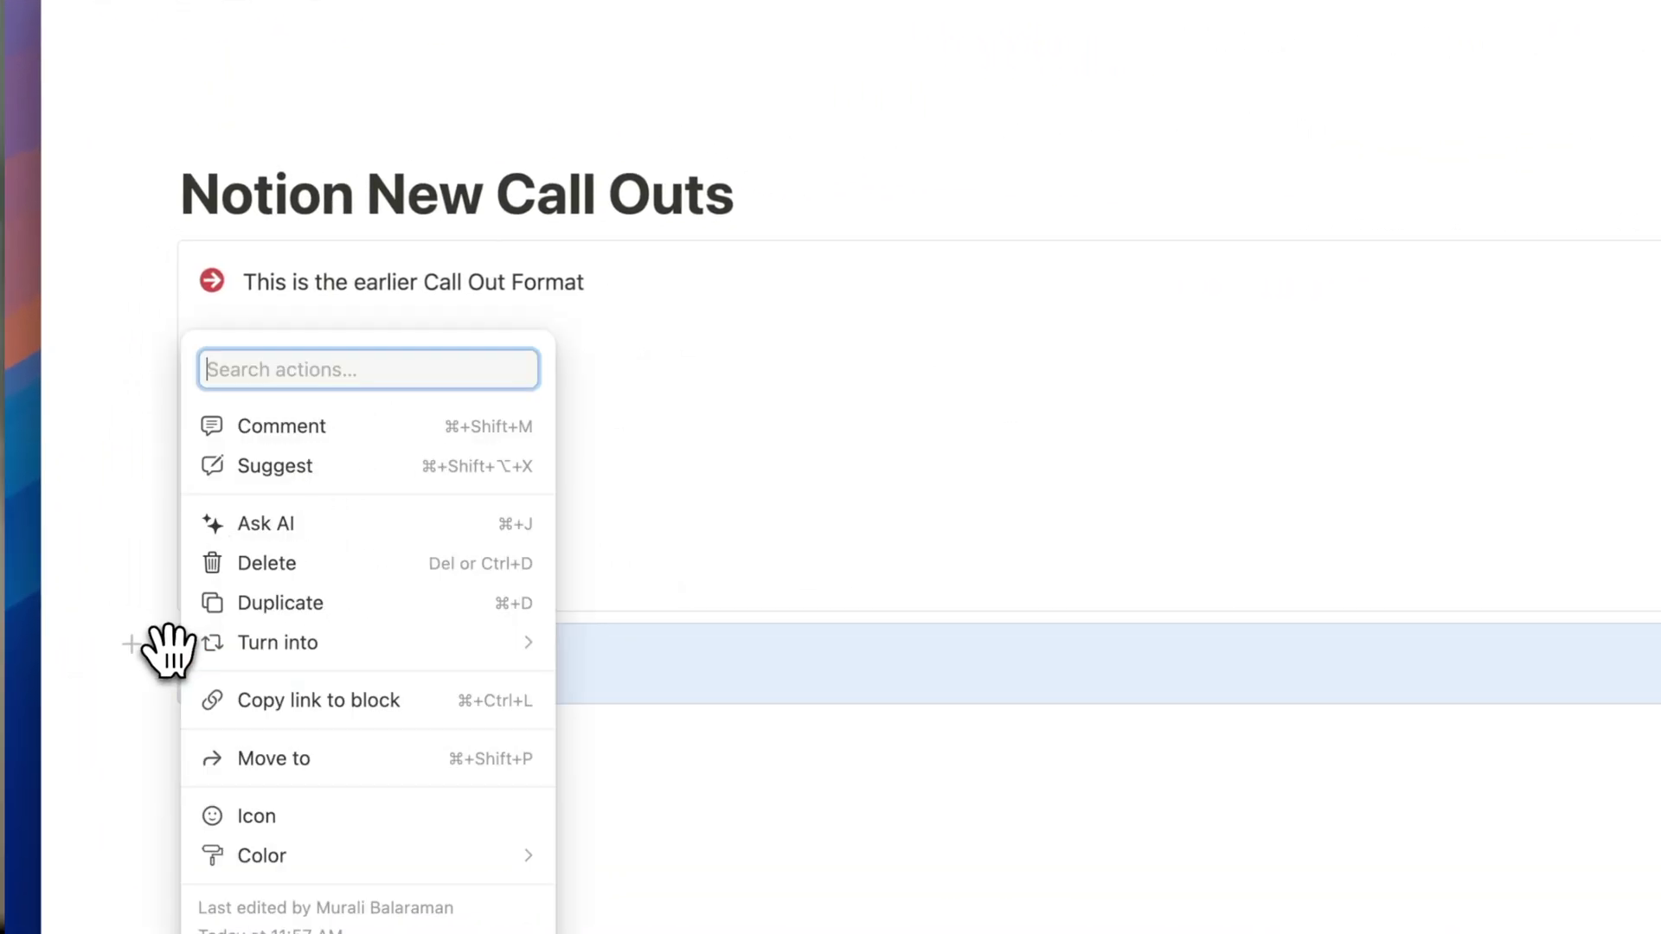
left_click(256, 816)
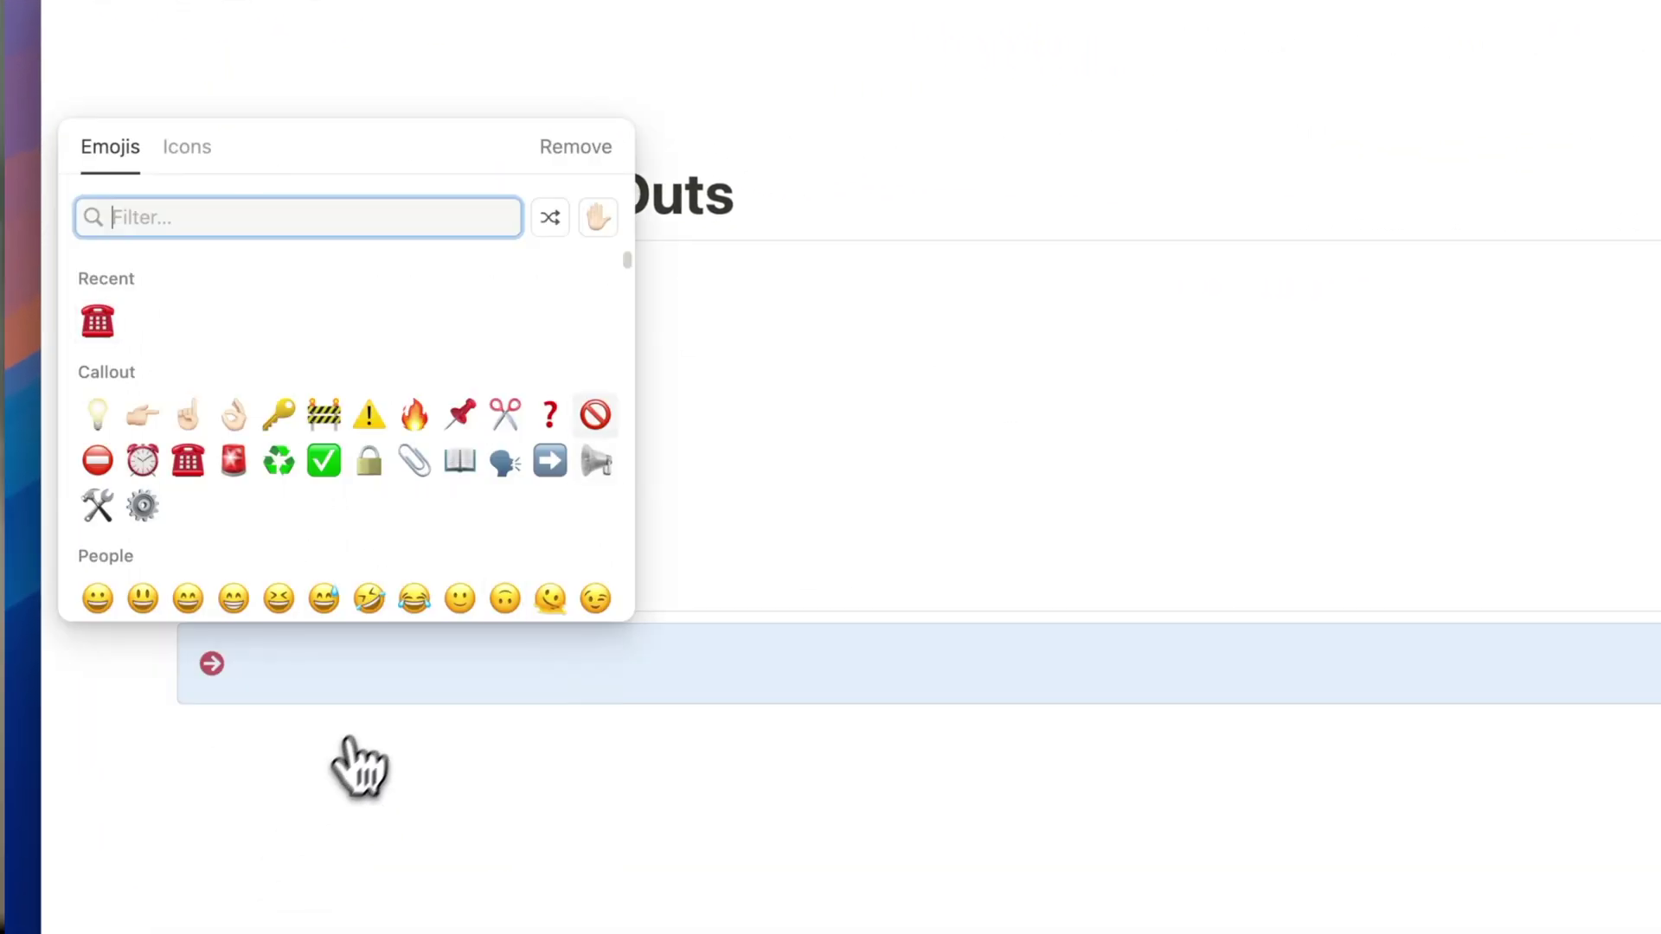
left_click(600, 154)
type("/")
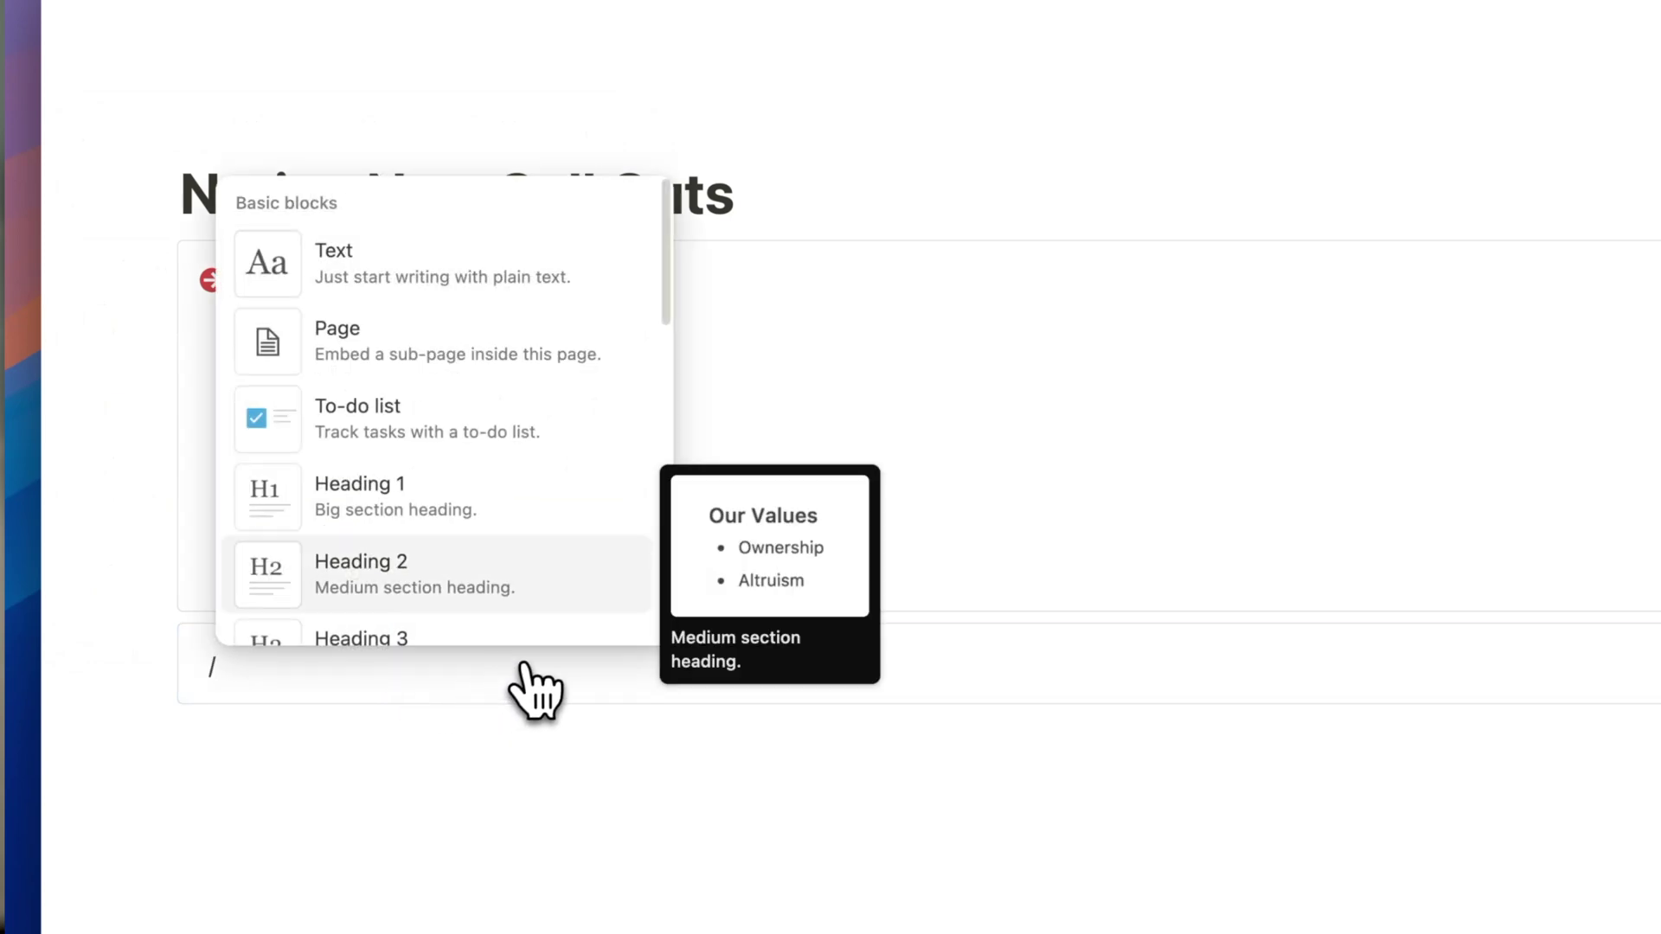
scroll(417, 433, "down", 10)
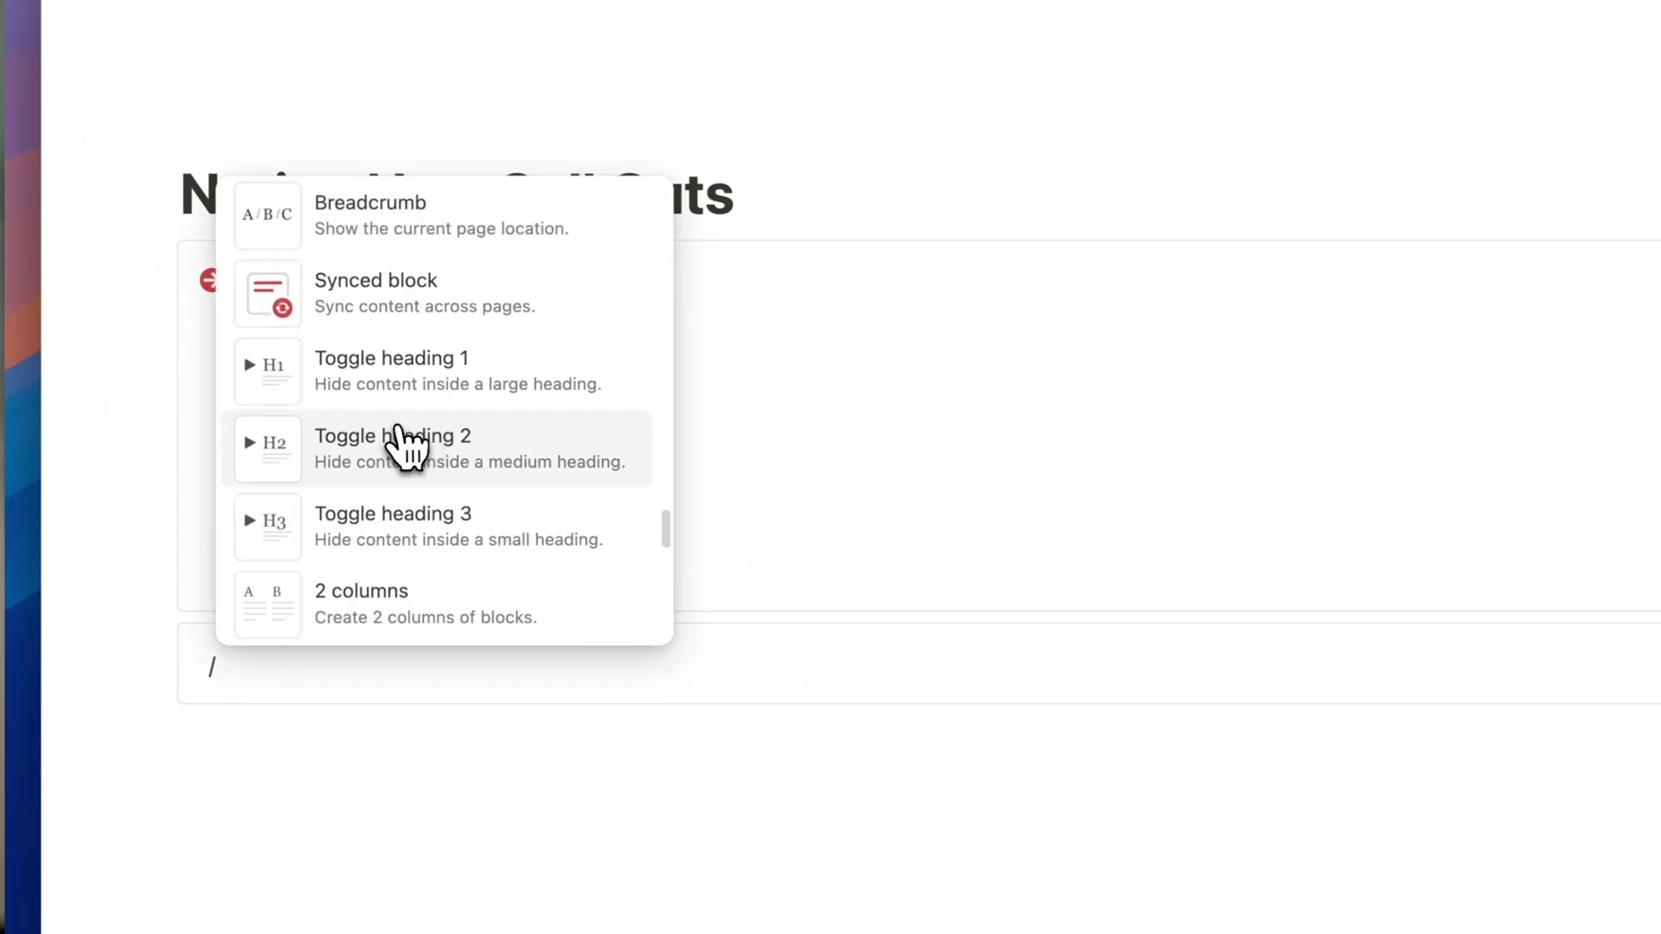
left_click(400, 441)
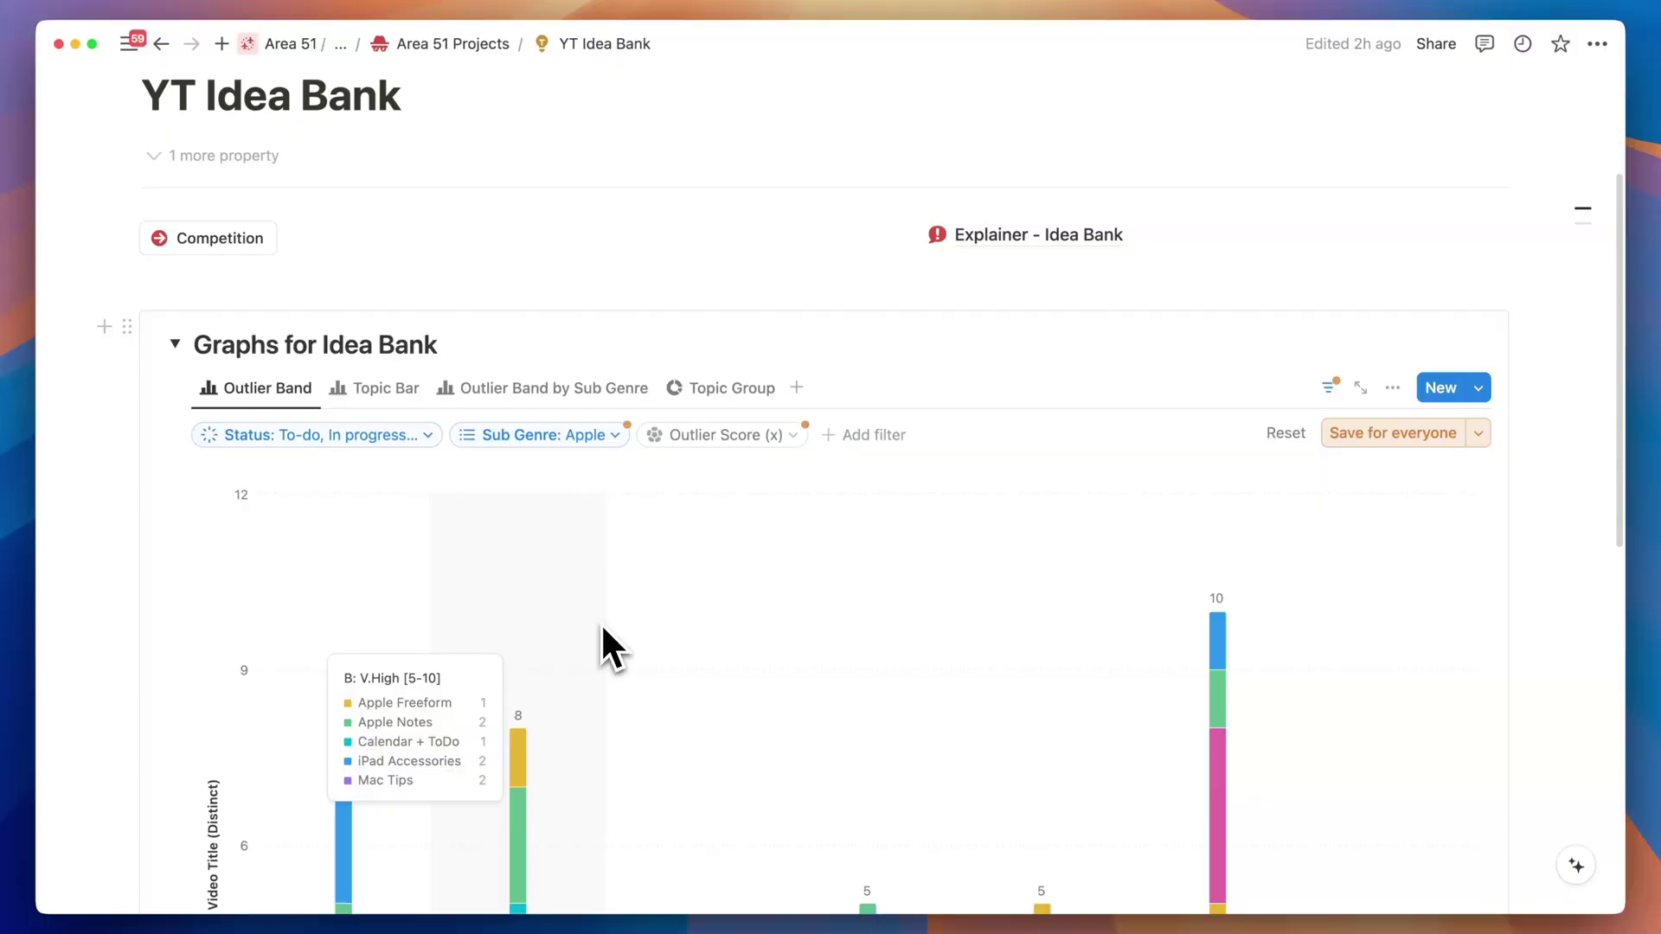
Scroll down past the Outlier Band chart to the Idea Bank Database board.
scroll(600, 621, "down", 10)
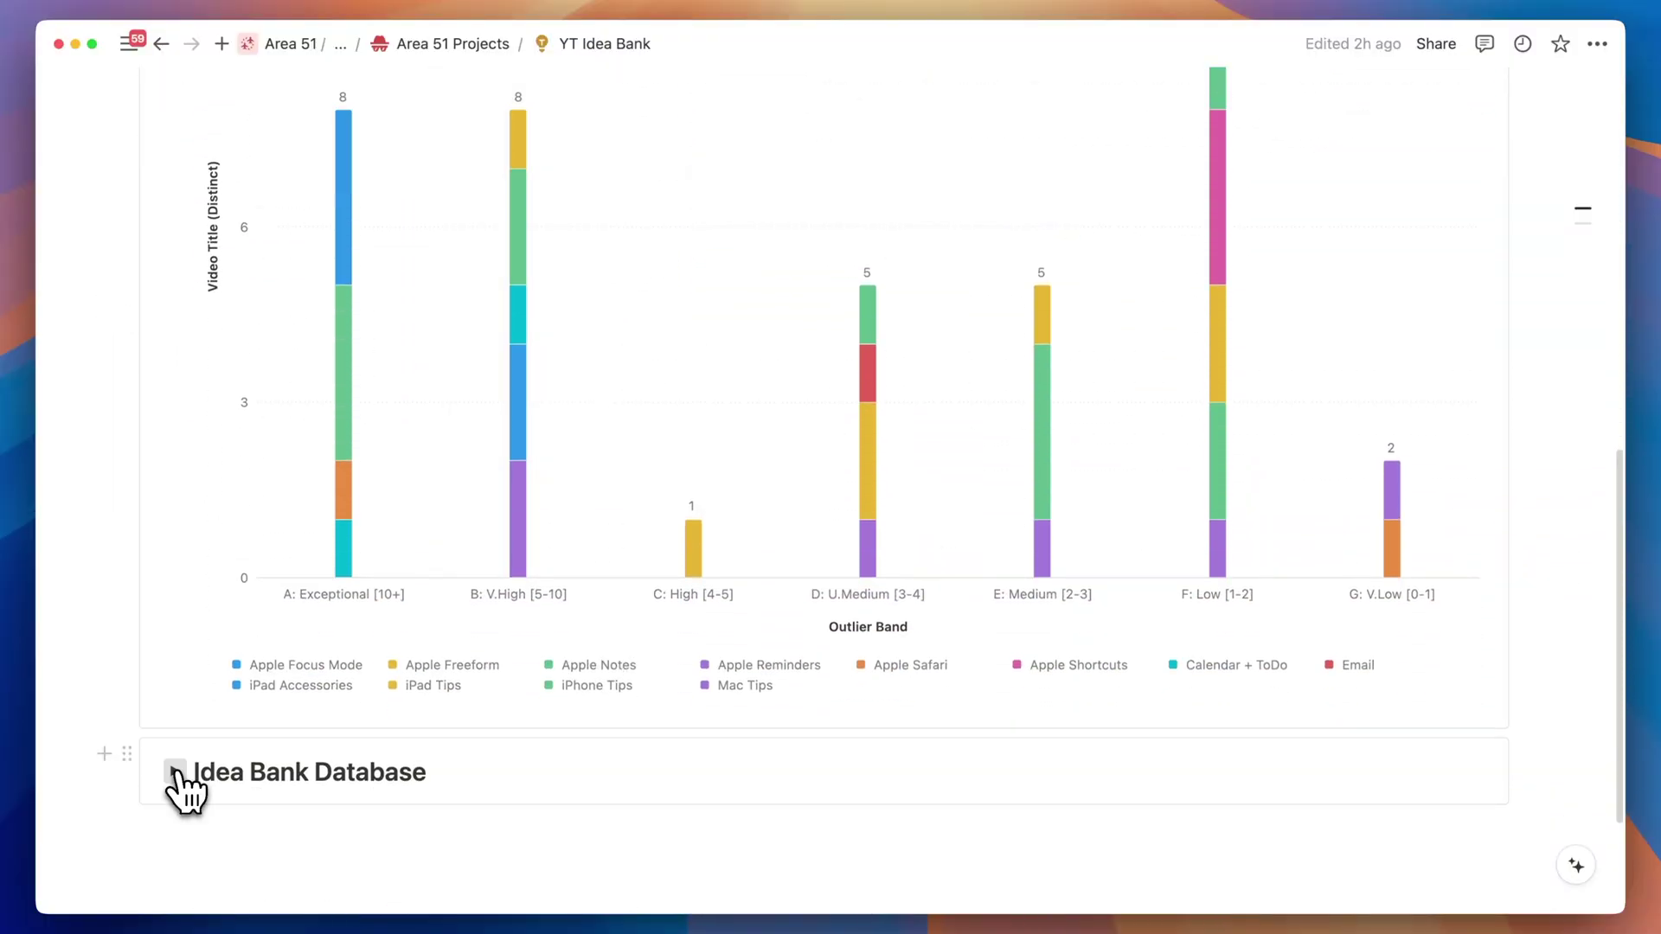
scroll(326, 778, "down", 7)
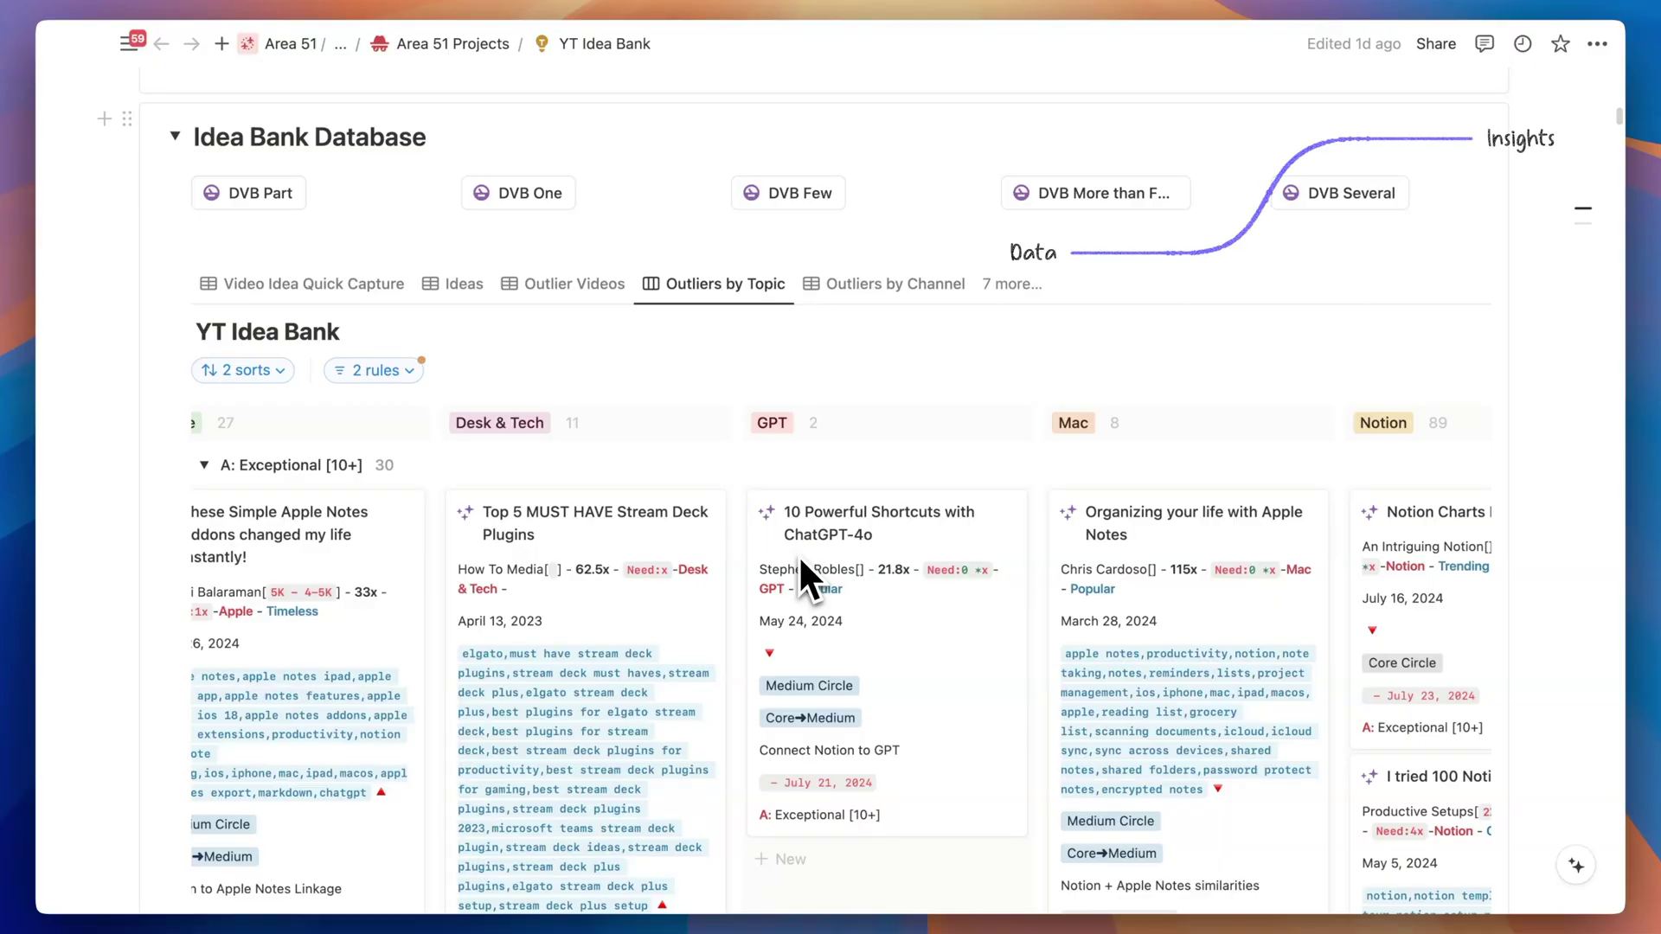
Change the new idea's Video Title to 'DO MORE with iPad & Mac workflow!'.
scroll(800, 562, "down", 5)
scroll(797, 563, "down", 3)
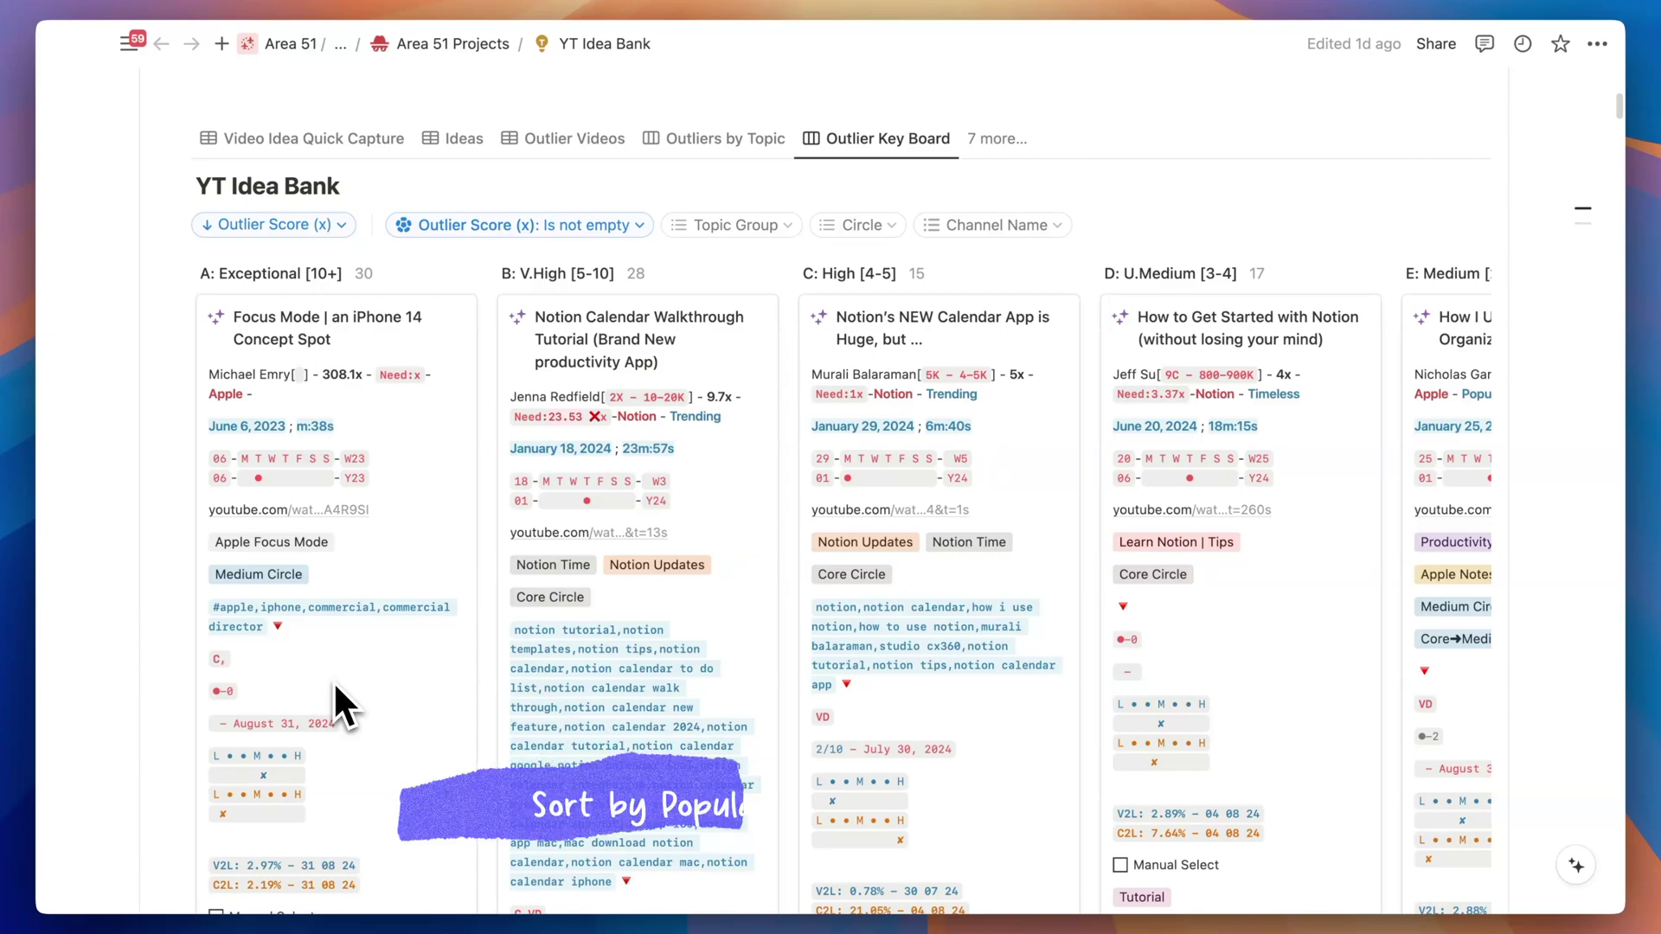
scroll(336, 685, "right", 10)
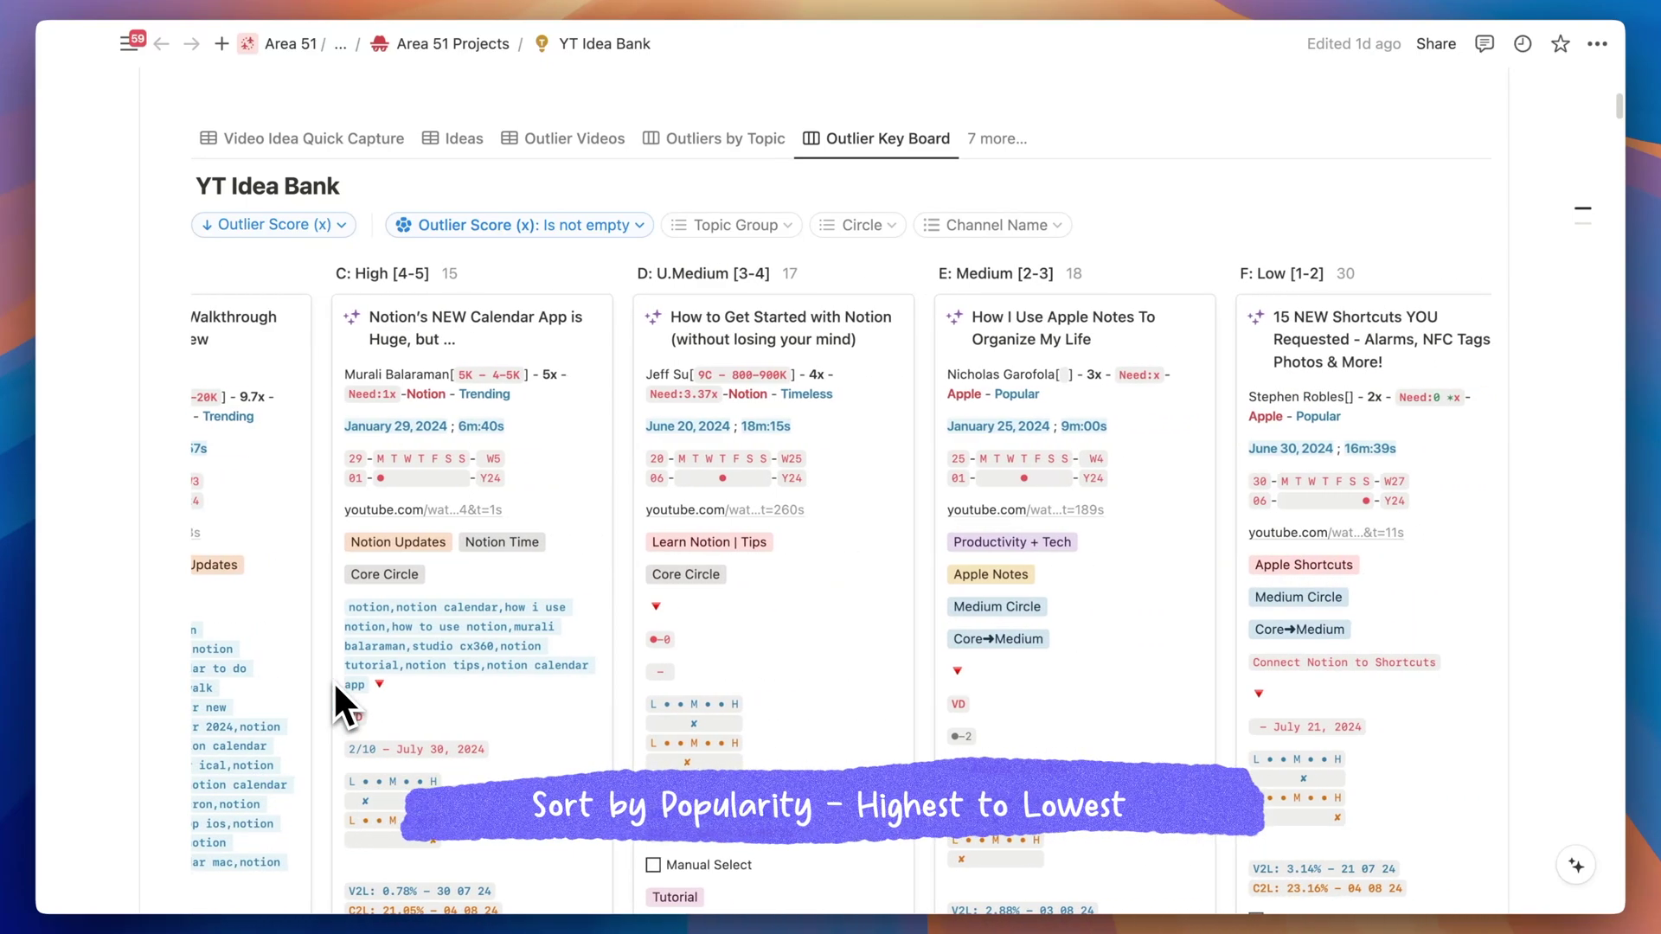
scroll(334, 682, "left", 10)
scroll(318, 772, "down", 5)
scroll(318, 776, "down", 10)
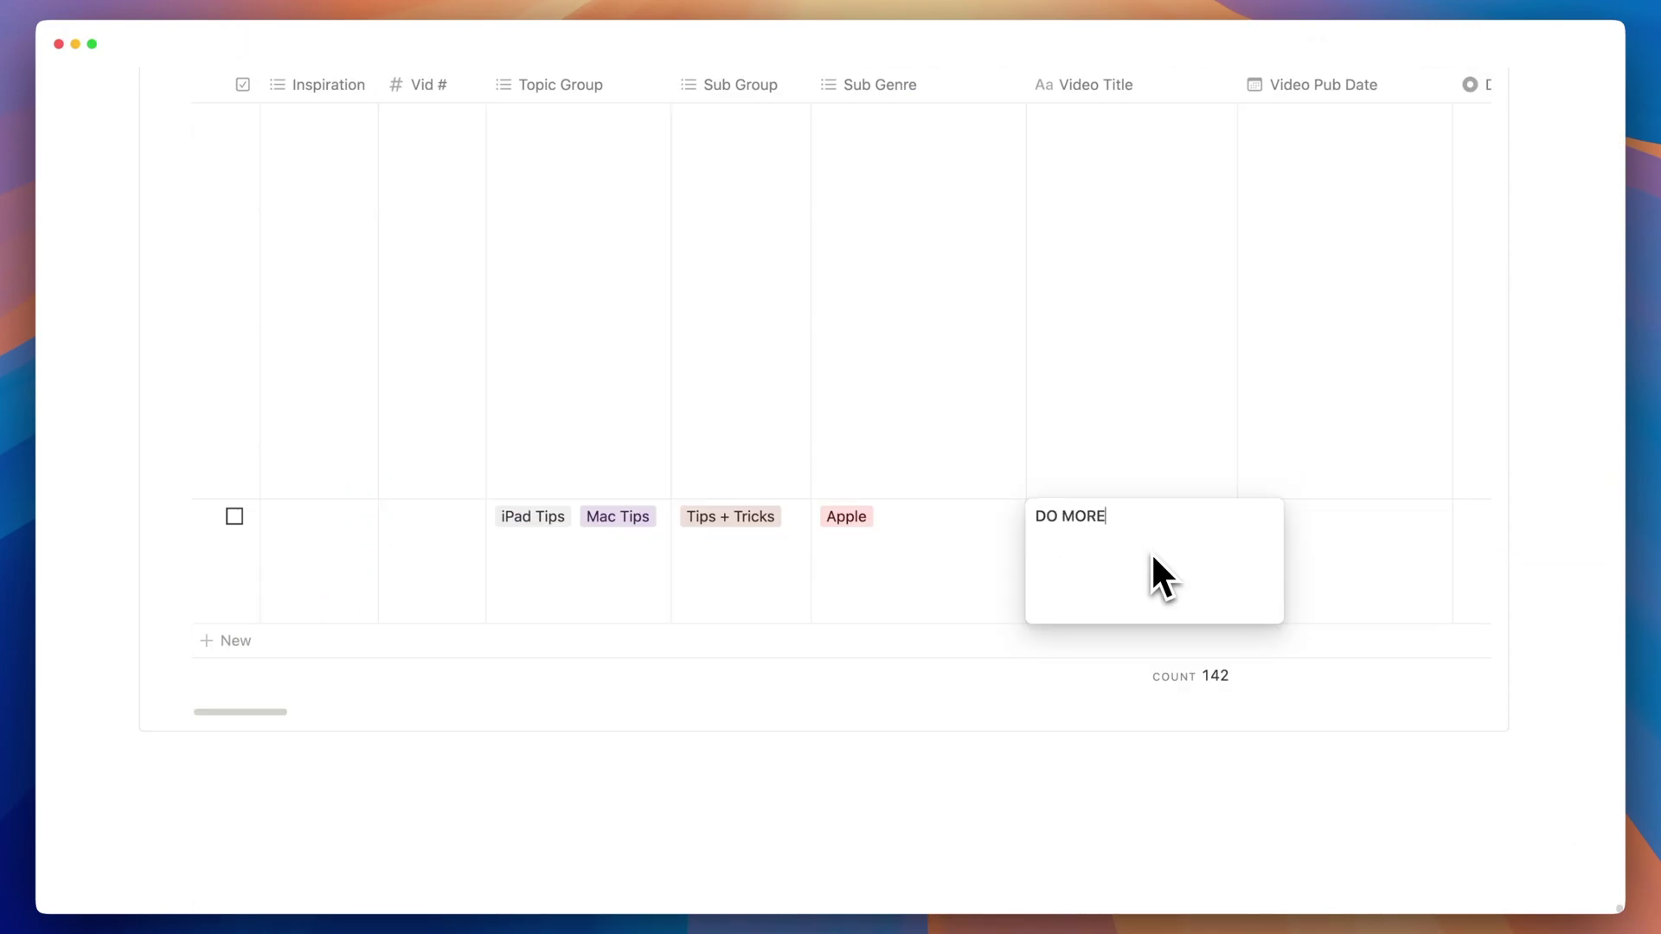
type("with iPad & Mac workflow!")
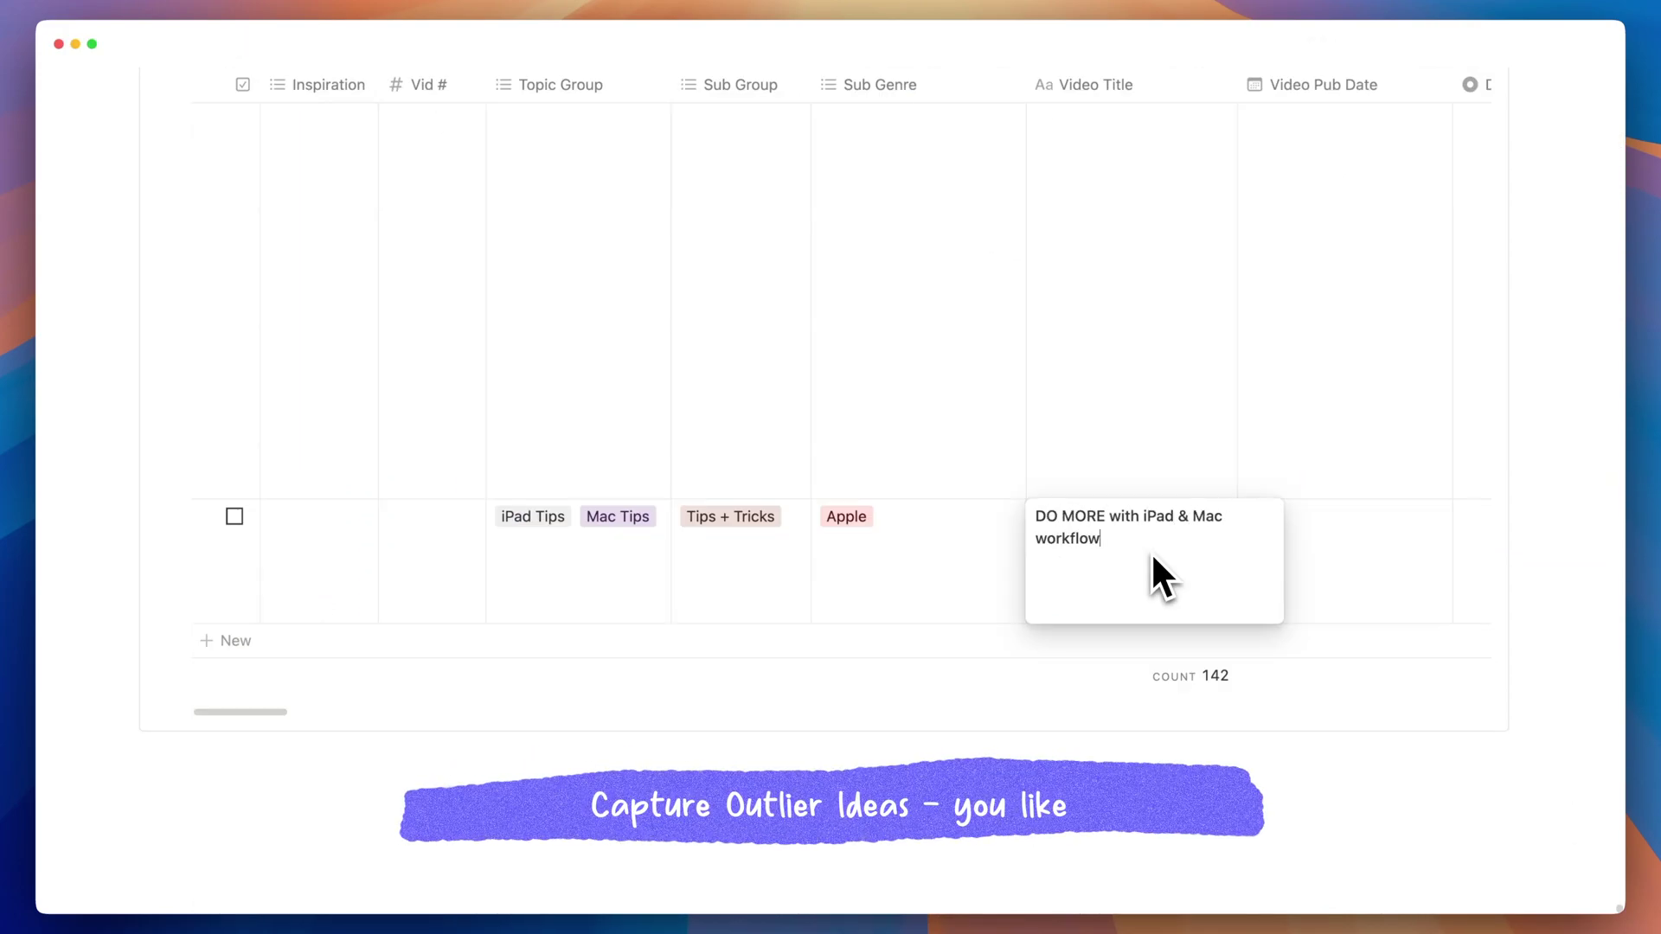
key("Escape")
Enter 7.7 as the idea's Outlier Score.
scroll(1029, 572, "right", 8)
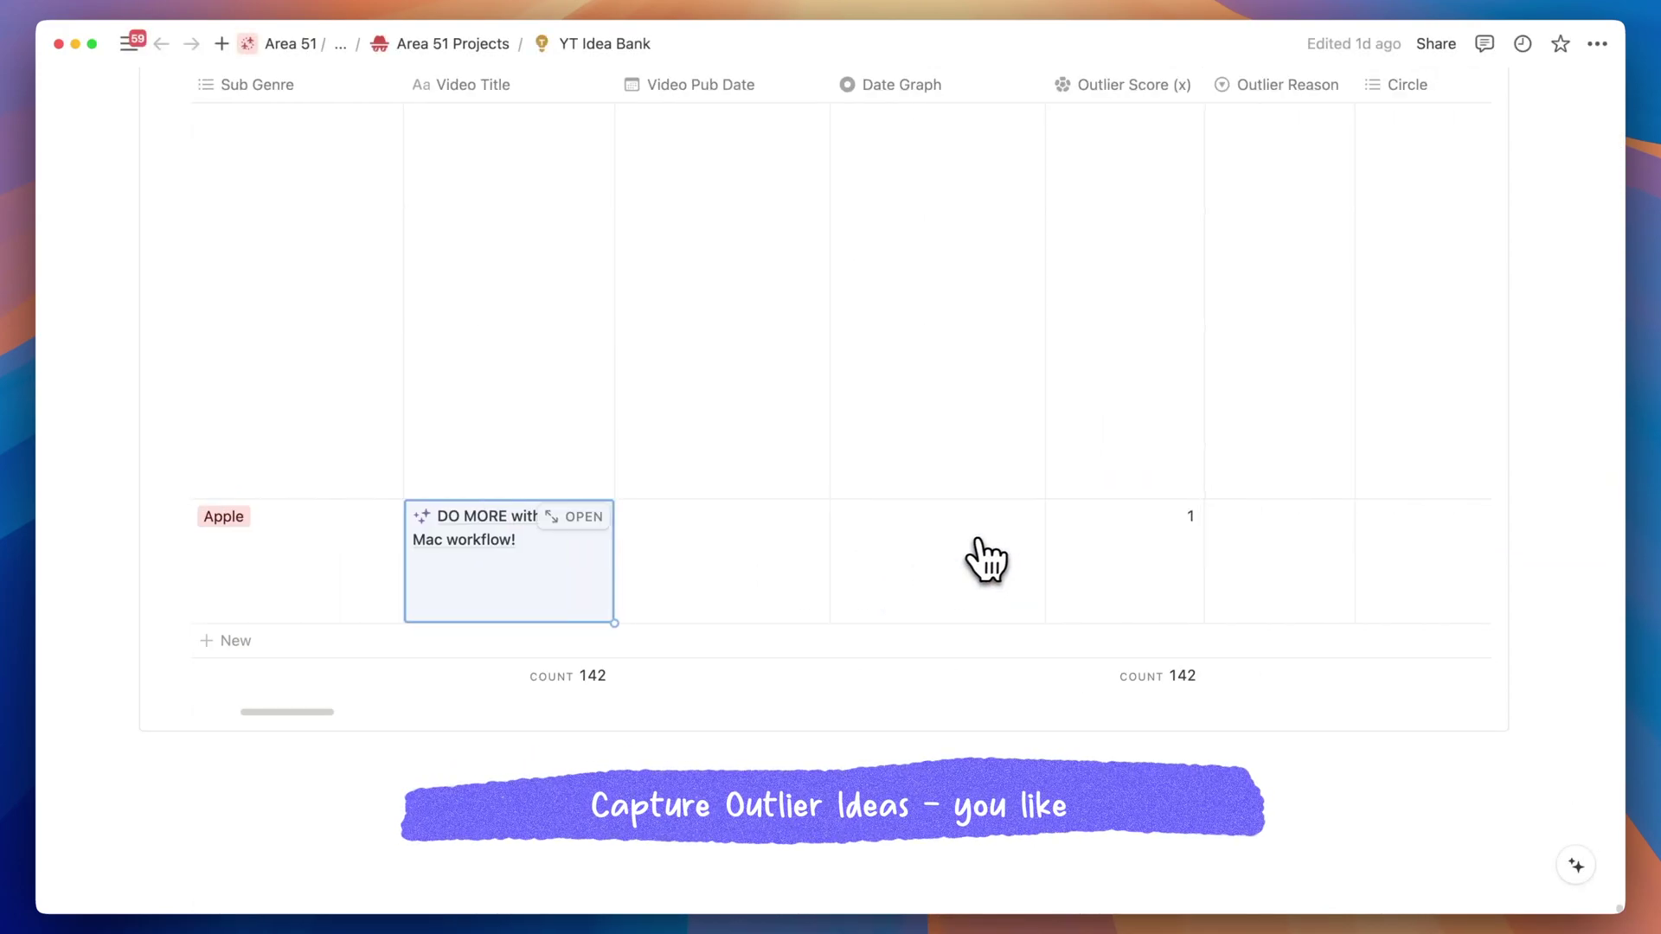
left_click(1129, 525)
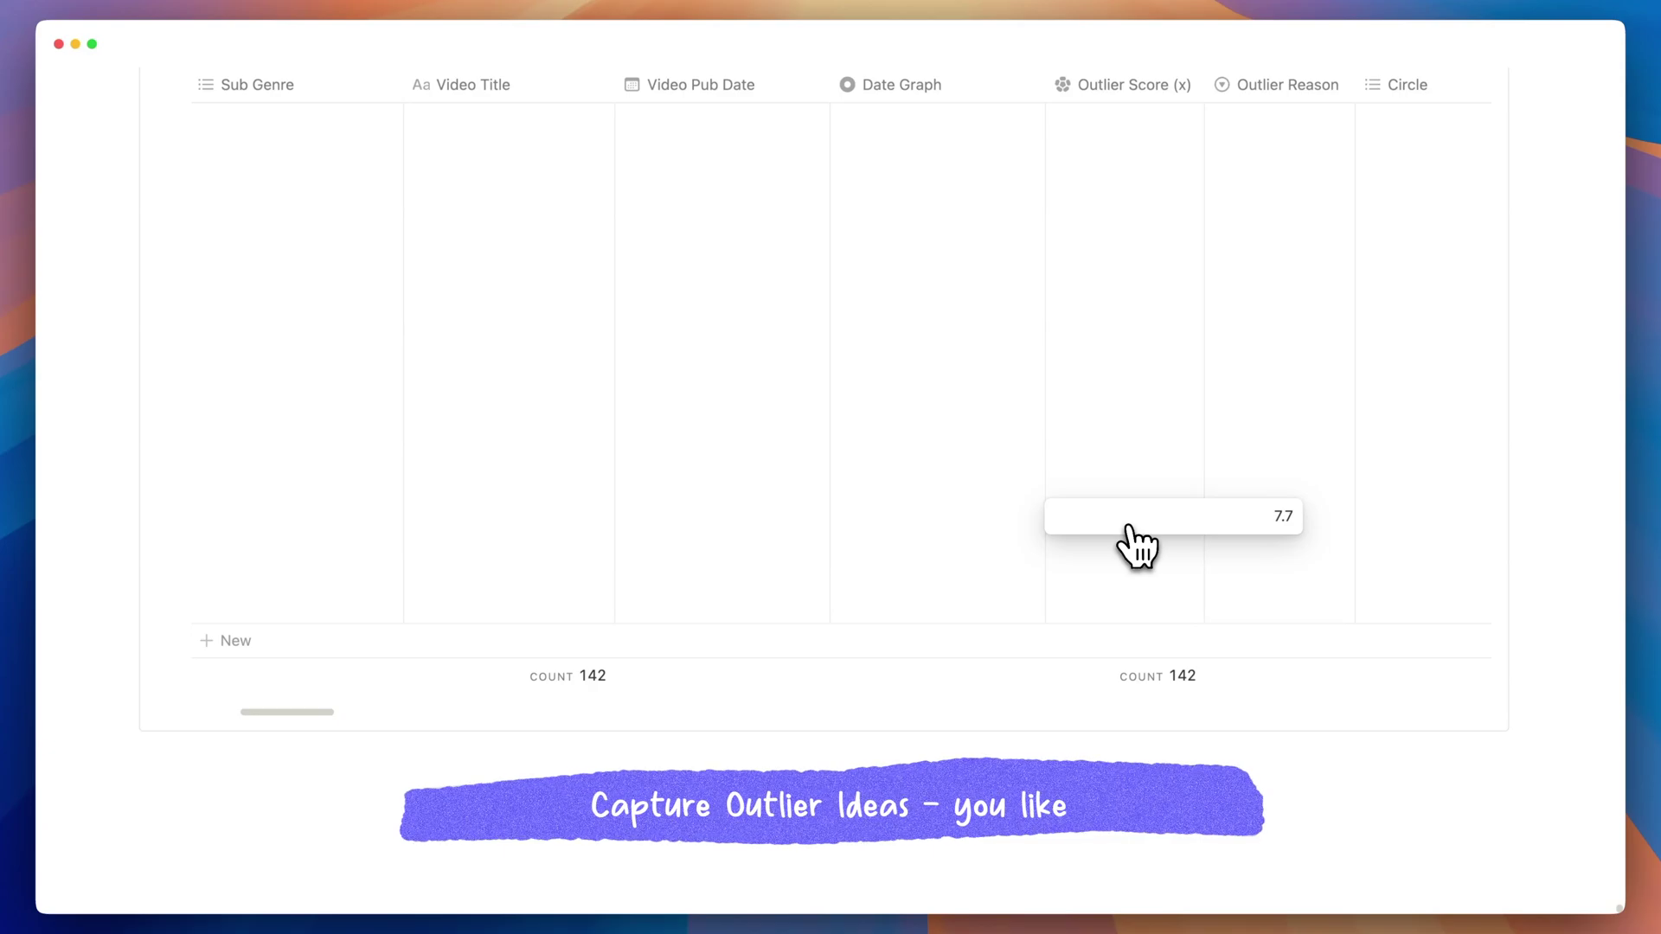
type("7.7")
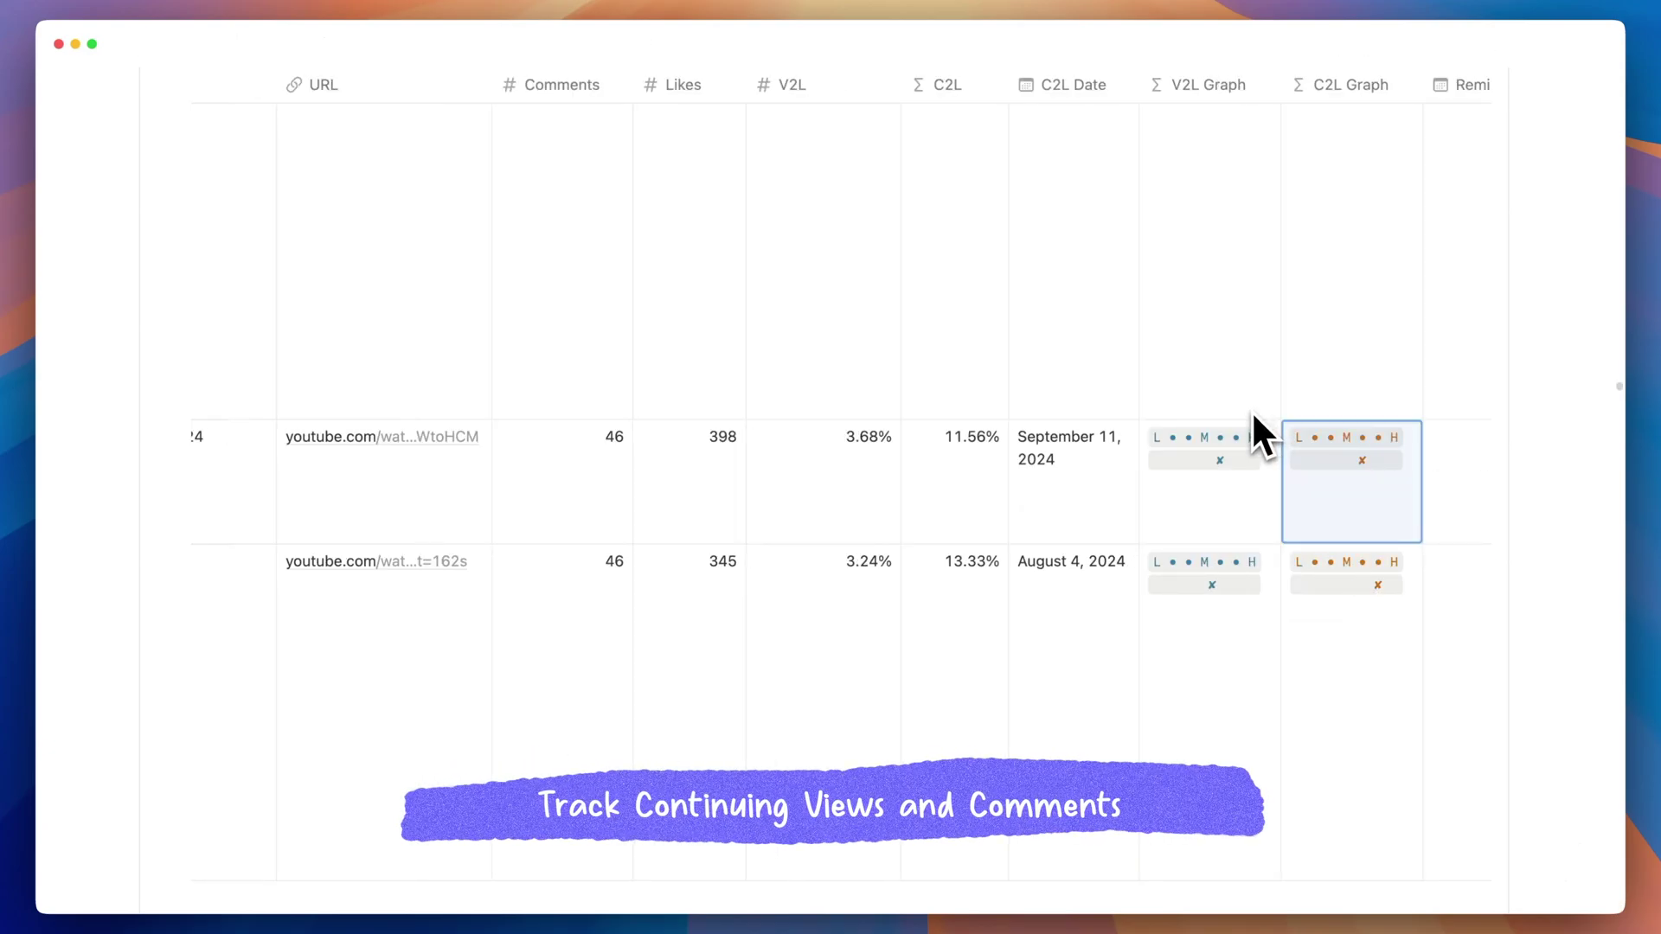
key("Right")
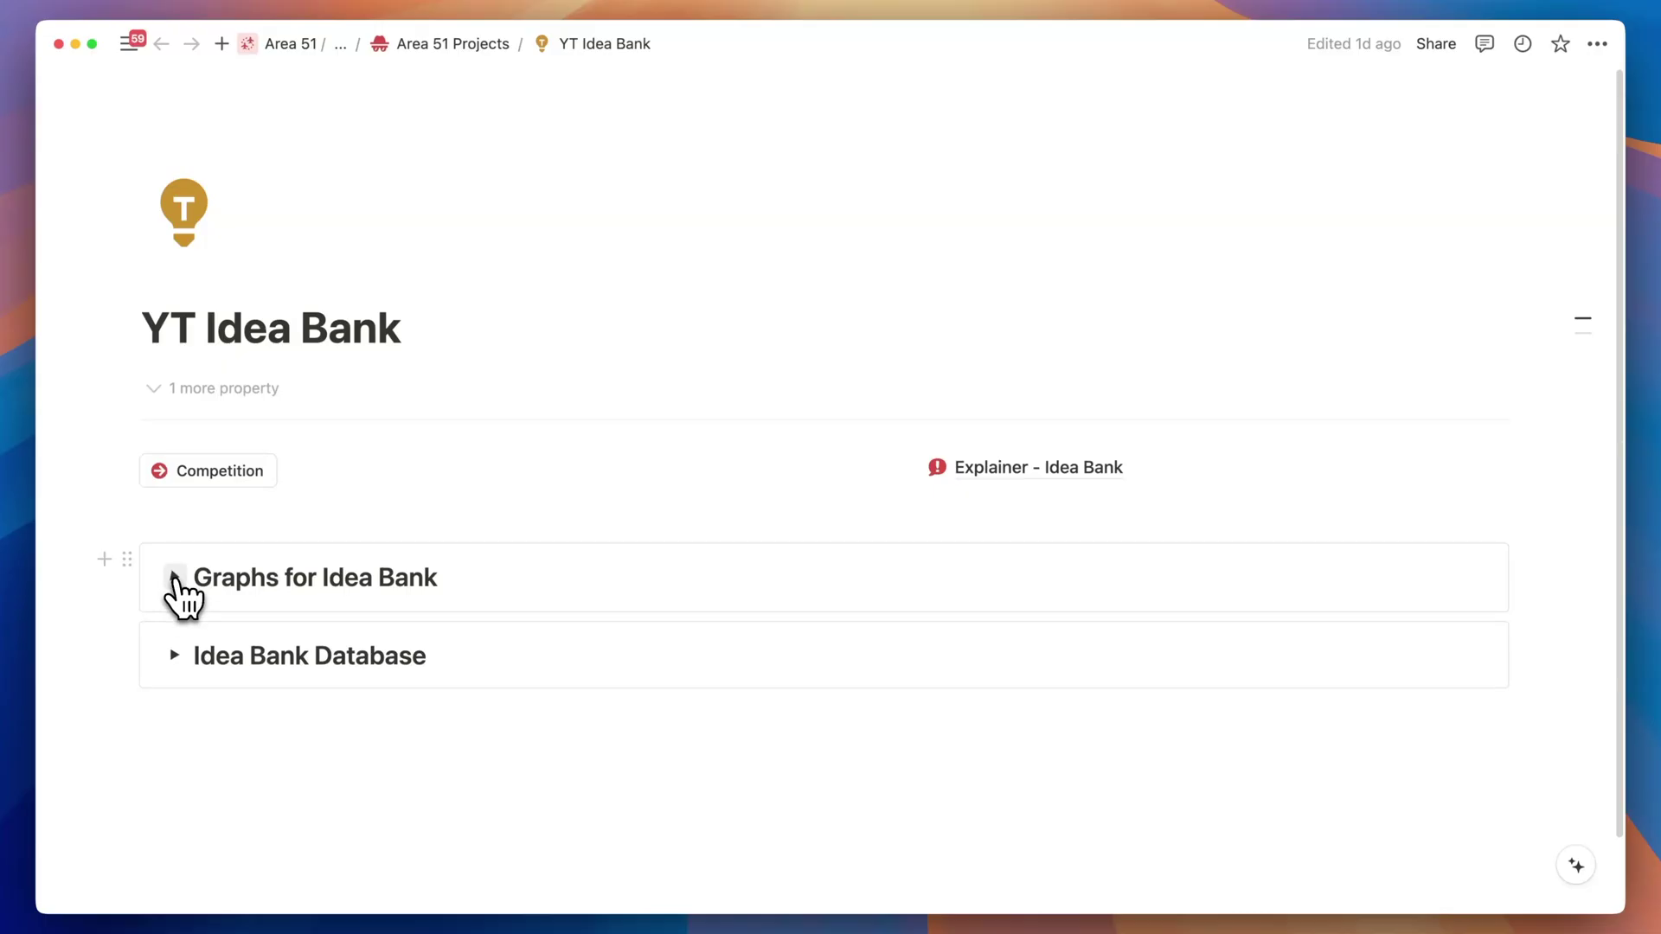
left_click(174, 577)
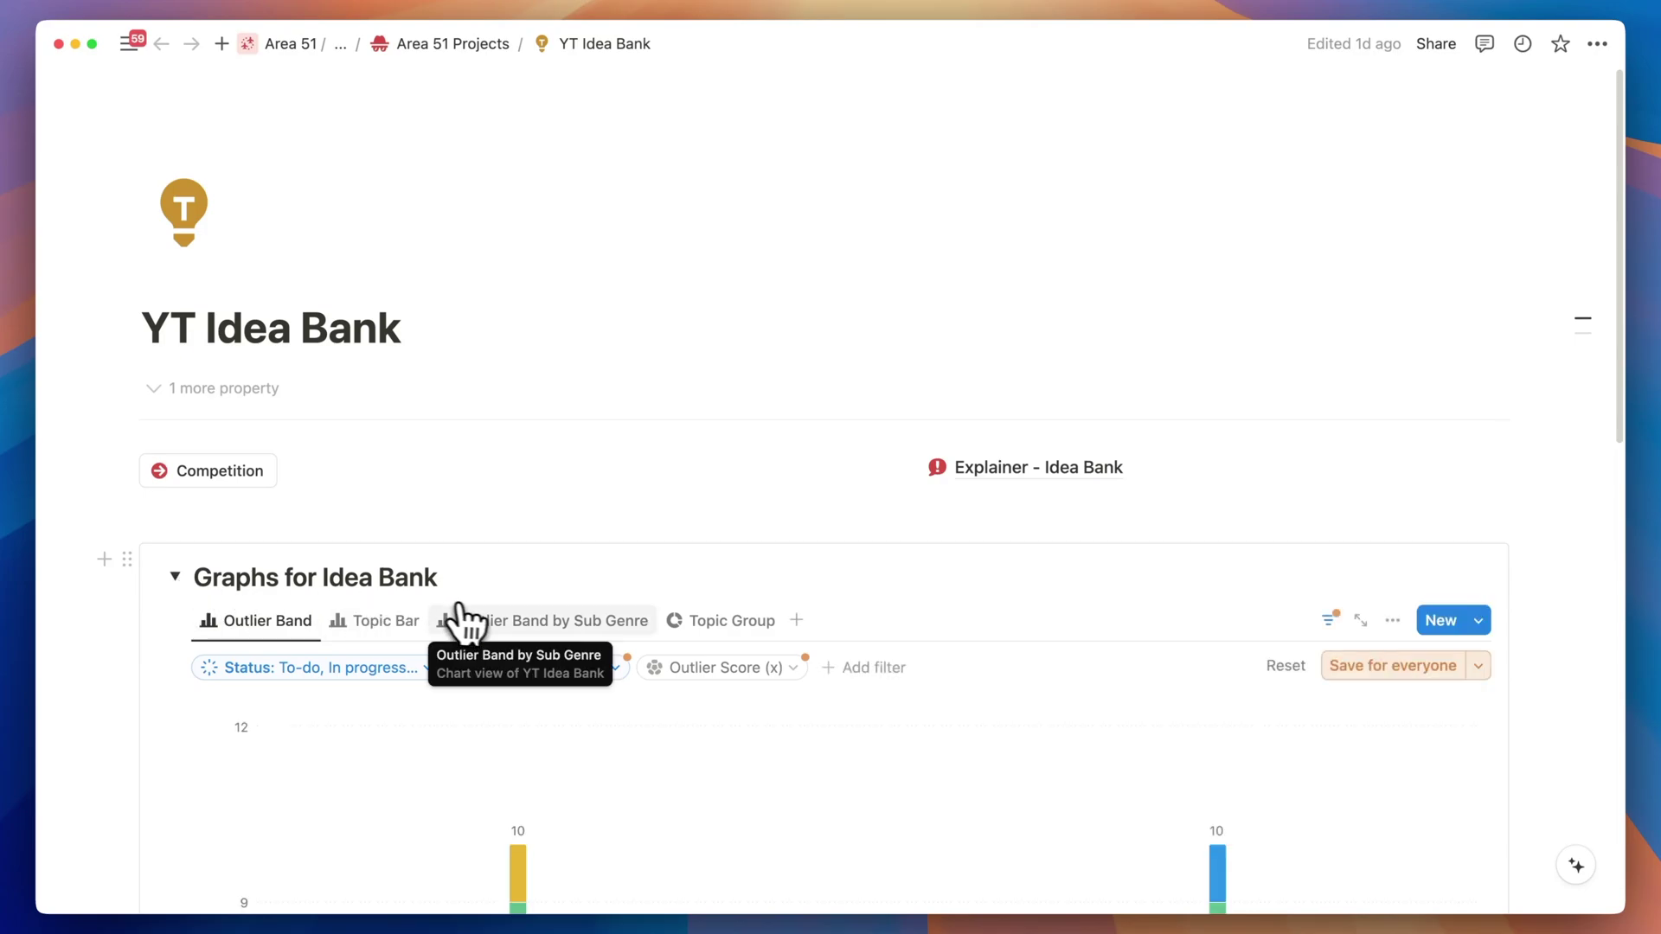
Hide the Apple Focus Mode, Apple Notes and Apple Shortcuts series from the Outlier Band chart.
scroll(519, 628, "down", 5)
scroll(562, 632, "down", 3)
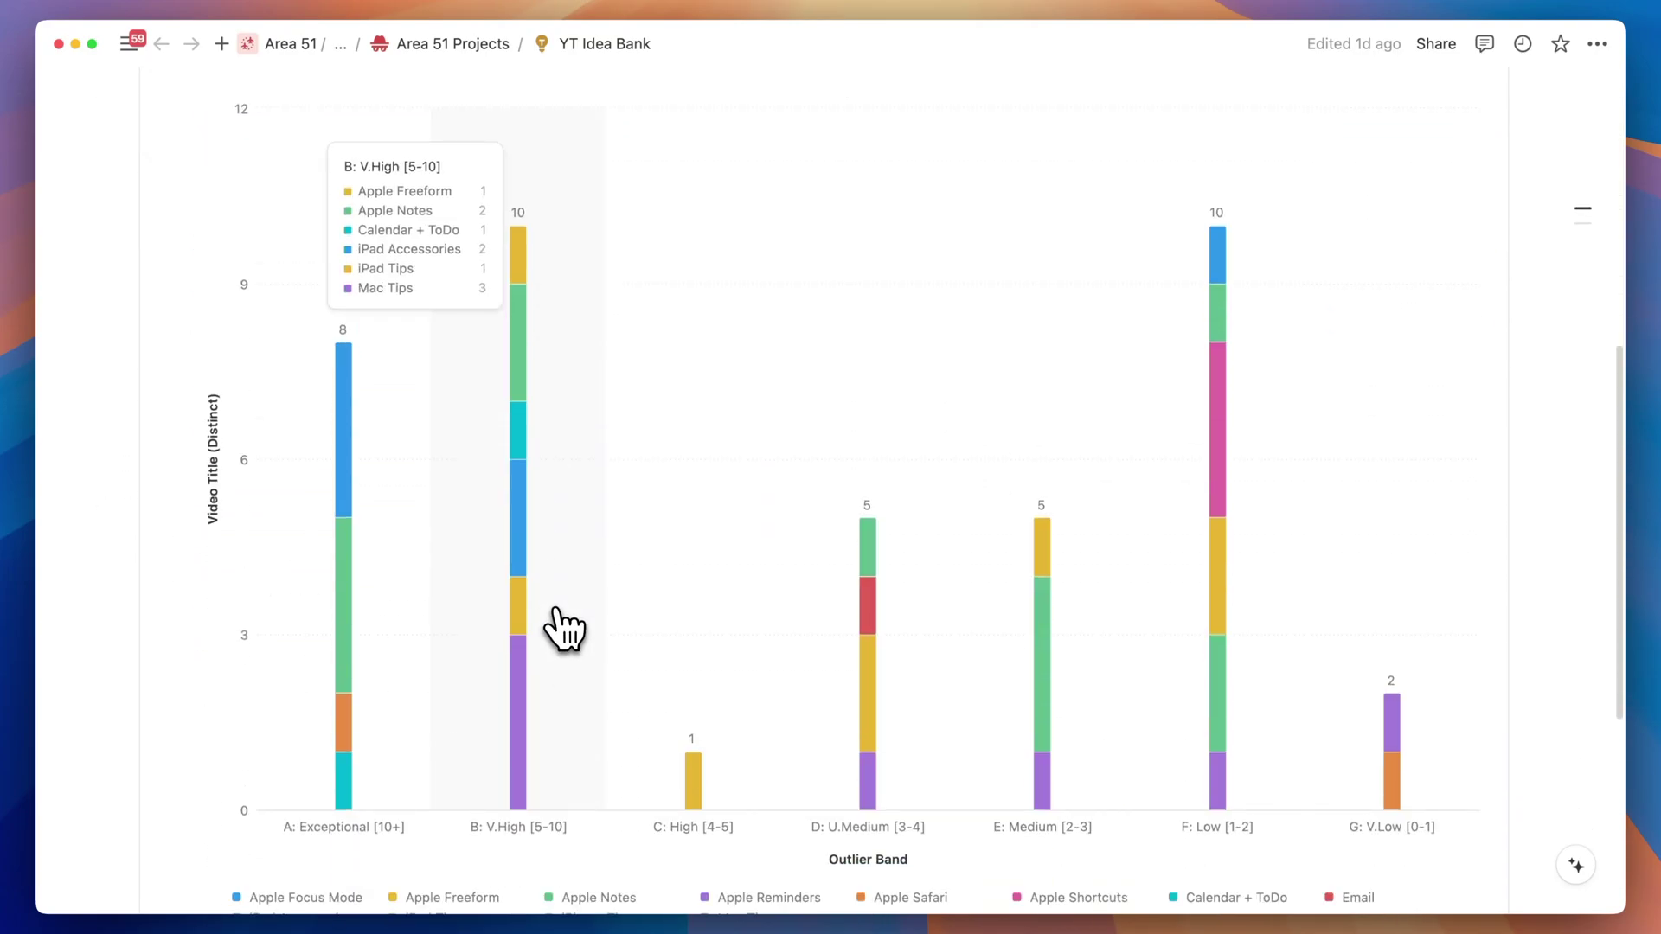
scroll(564, 629, "up", 3)
left_click(595, 197)
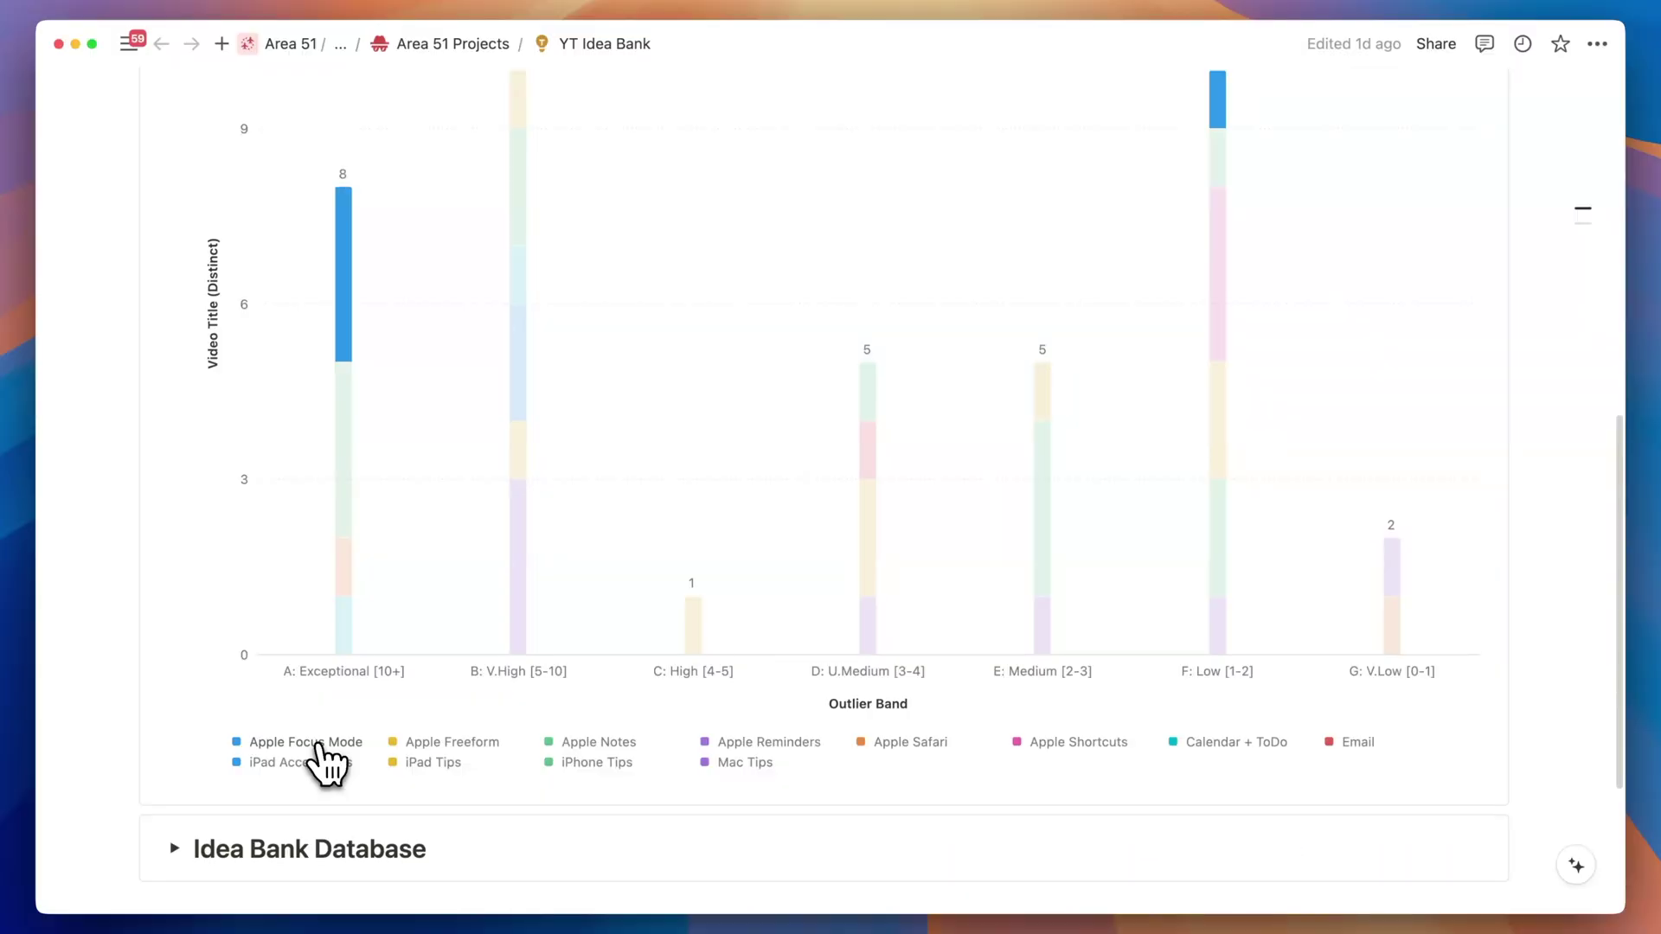
left_click(317, 744)
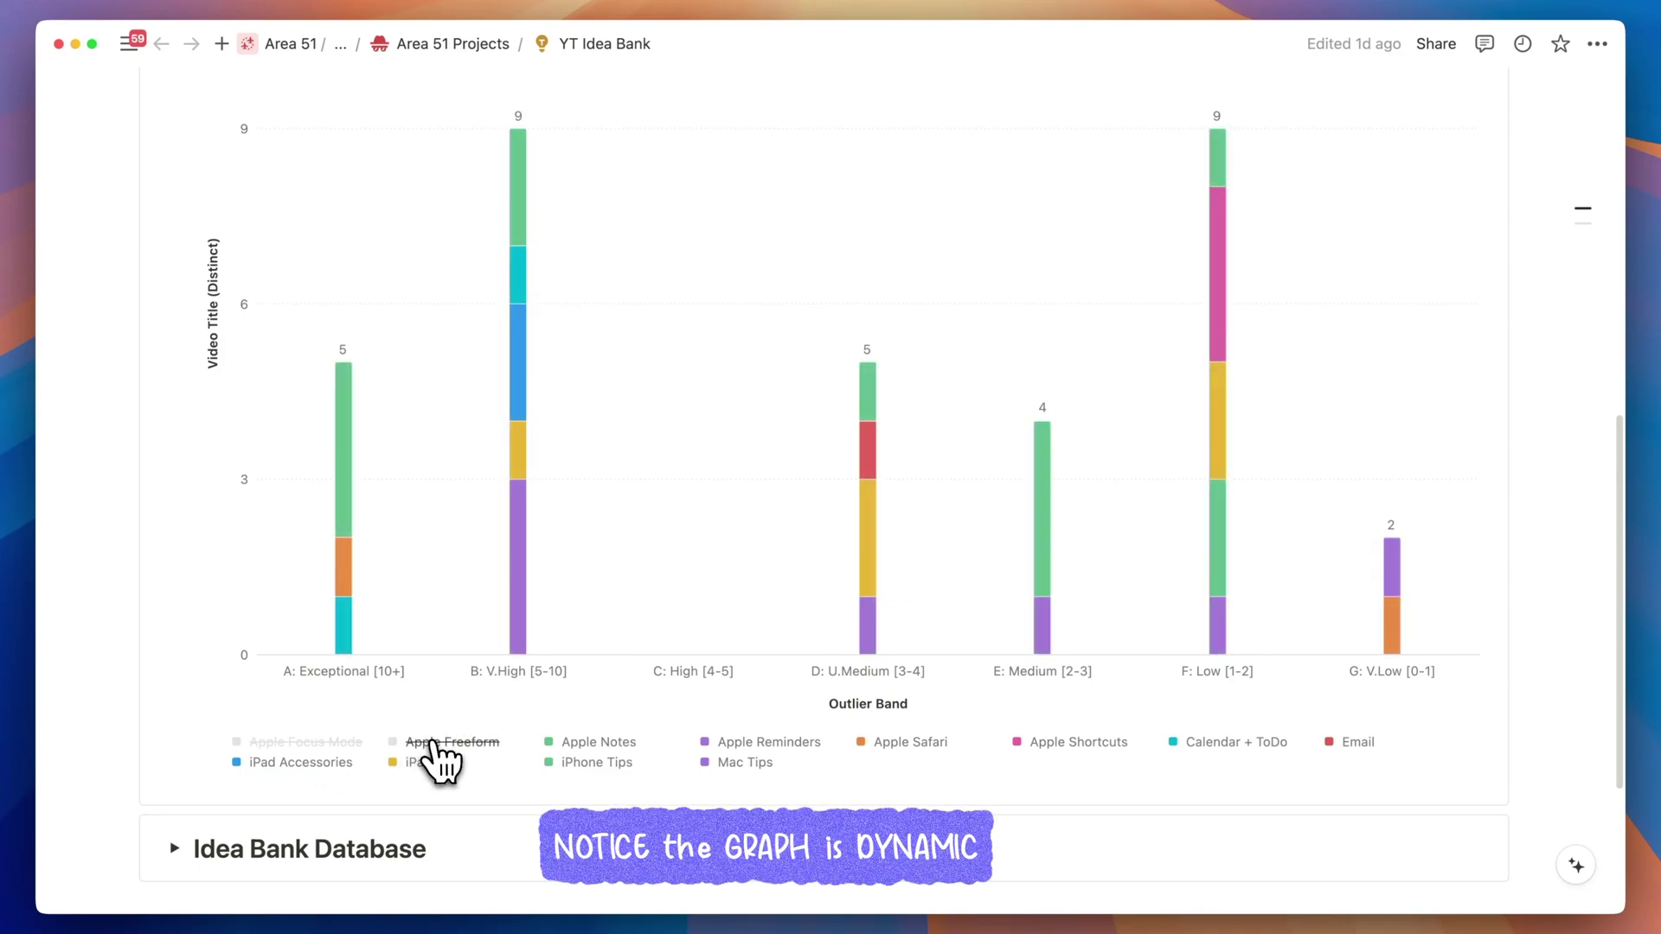
left_click(588, 745)
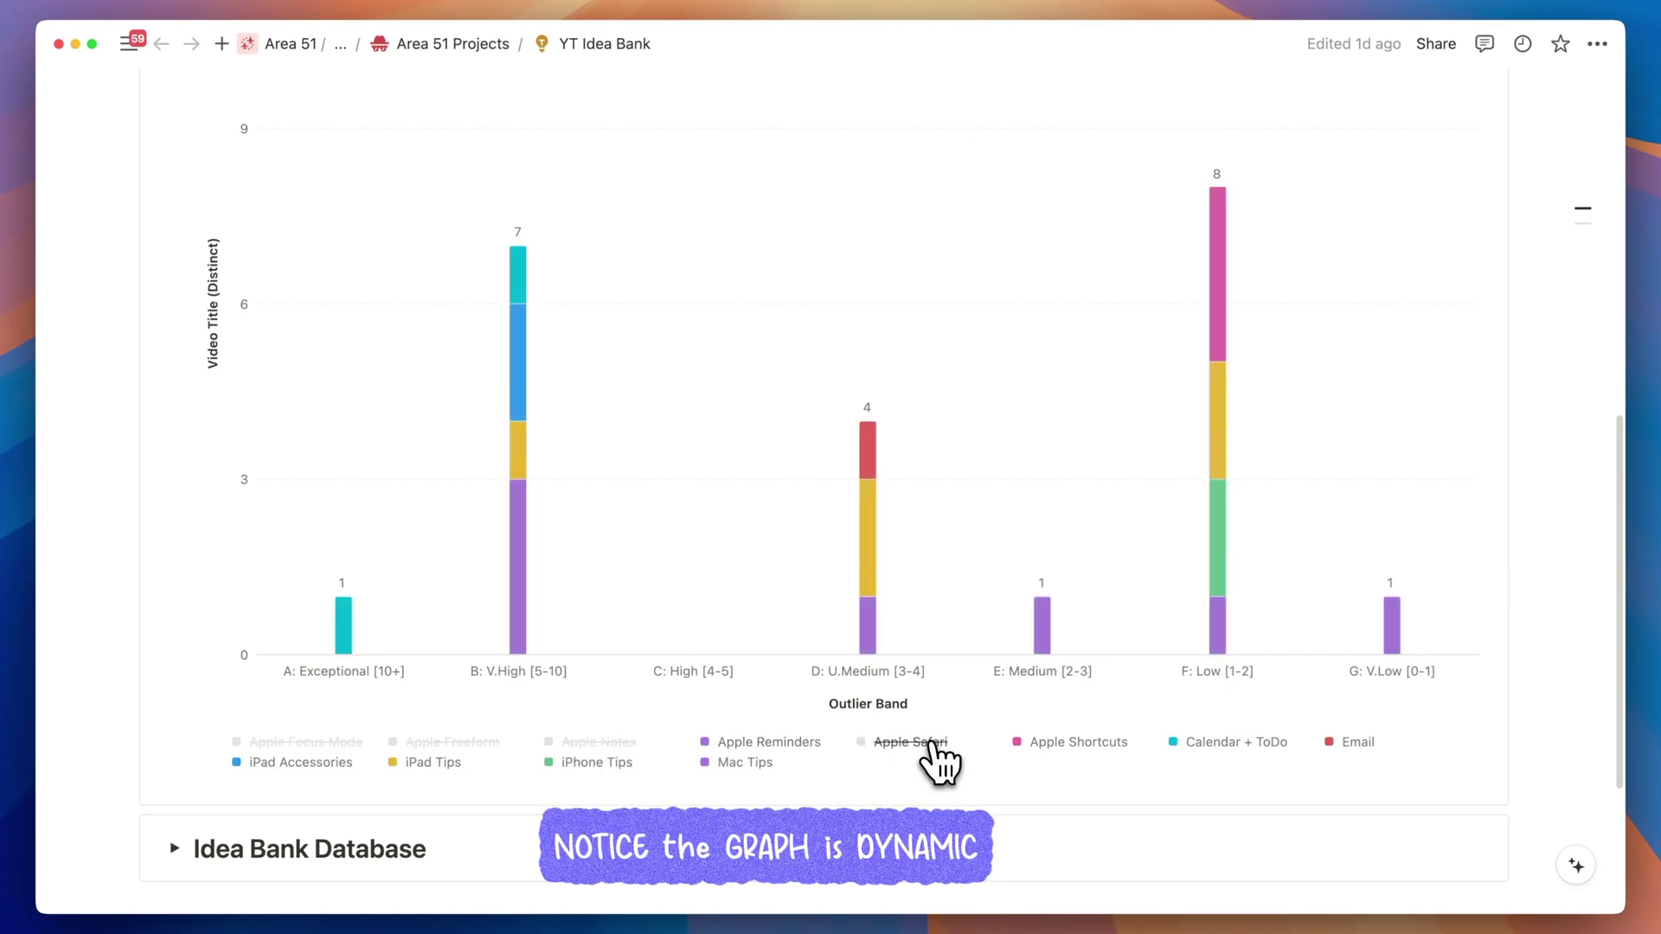
left_click(1059, 745)
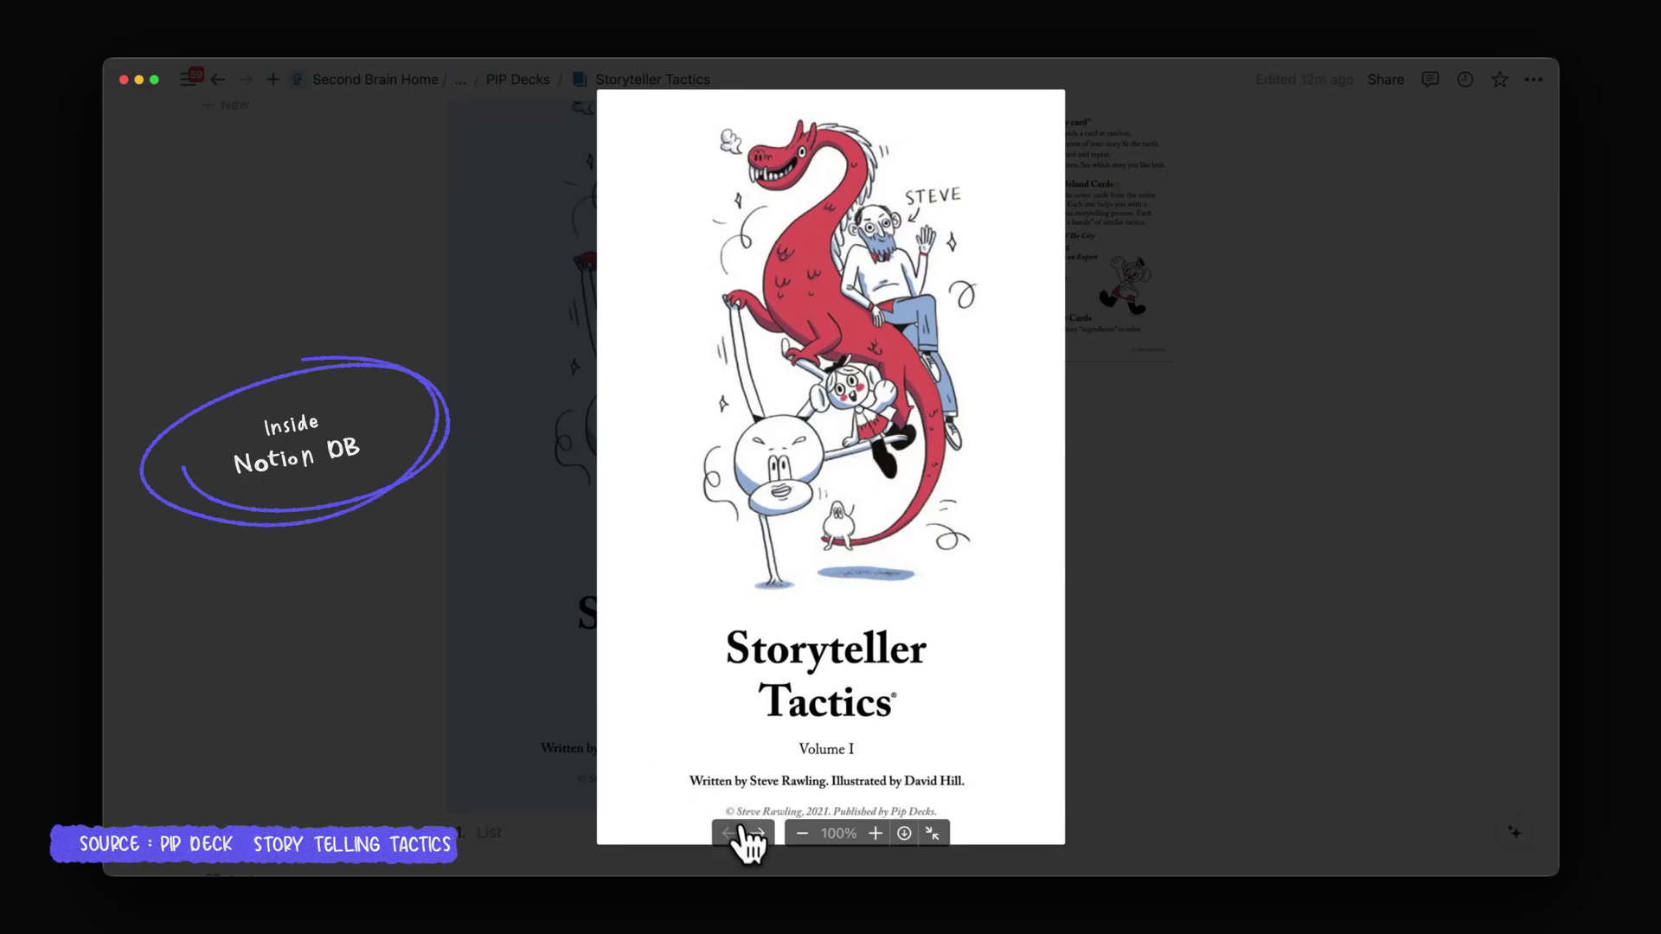
Move the Storyteller Tactics and Story Building System PDF embeds to page 2.
left_click(758, 833)
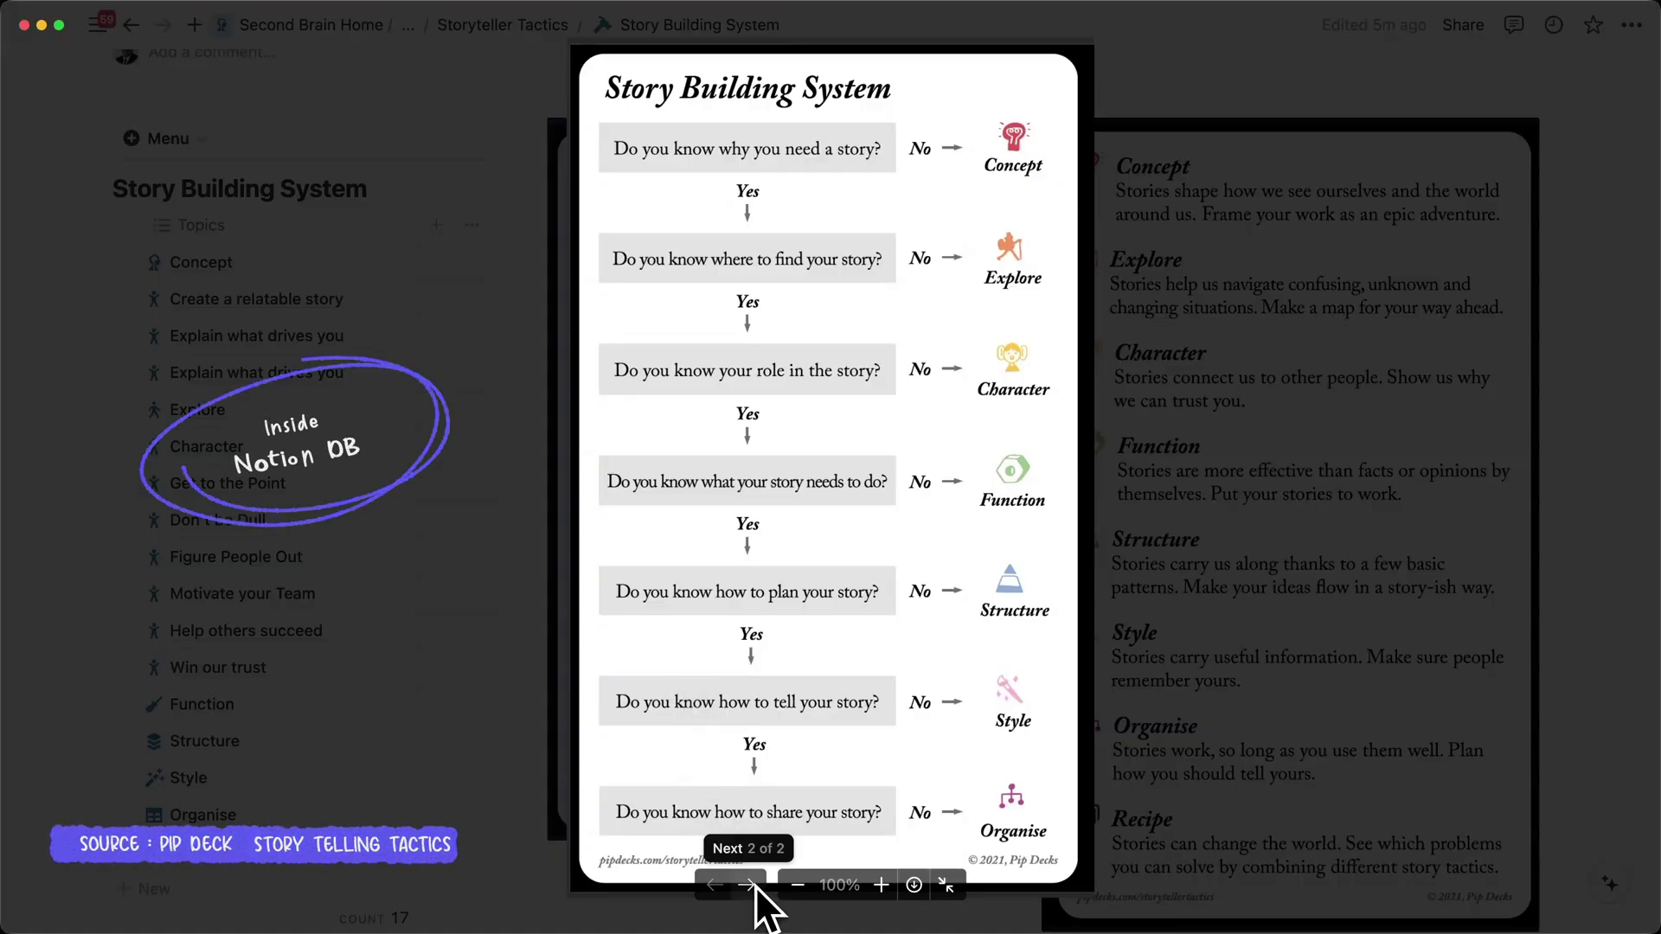
left_click(749, 885)
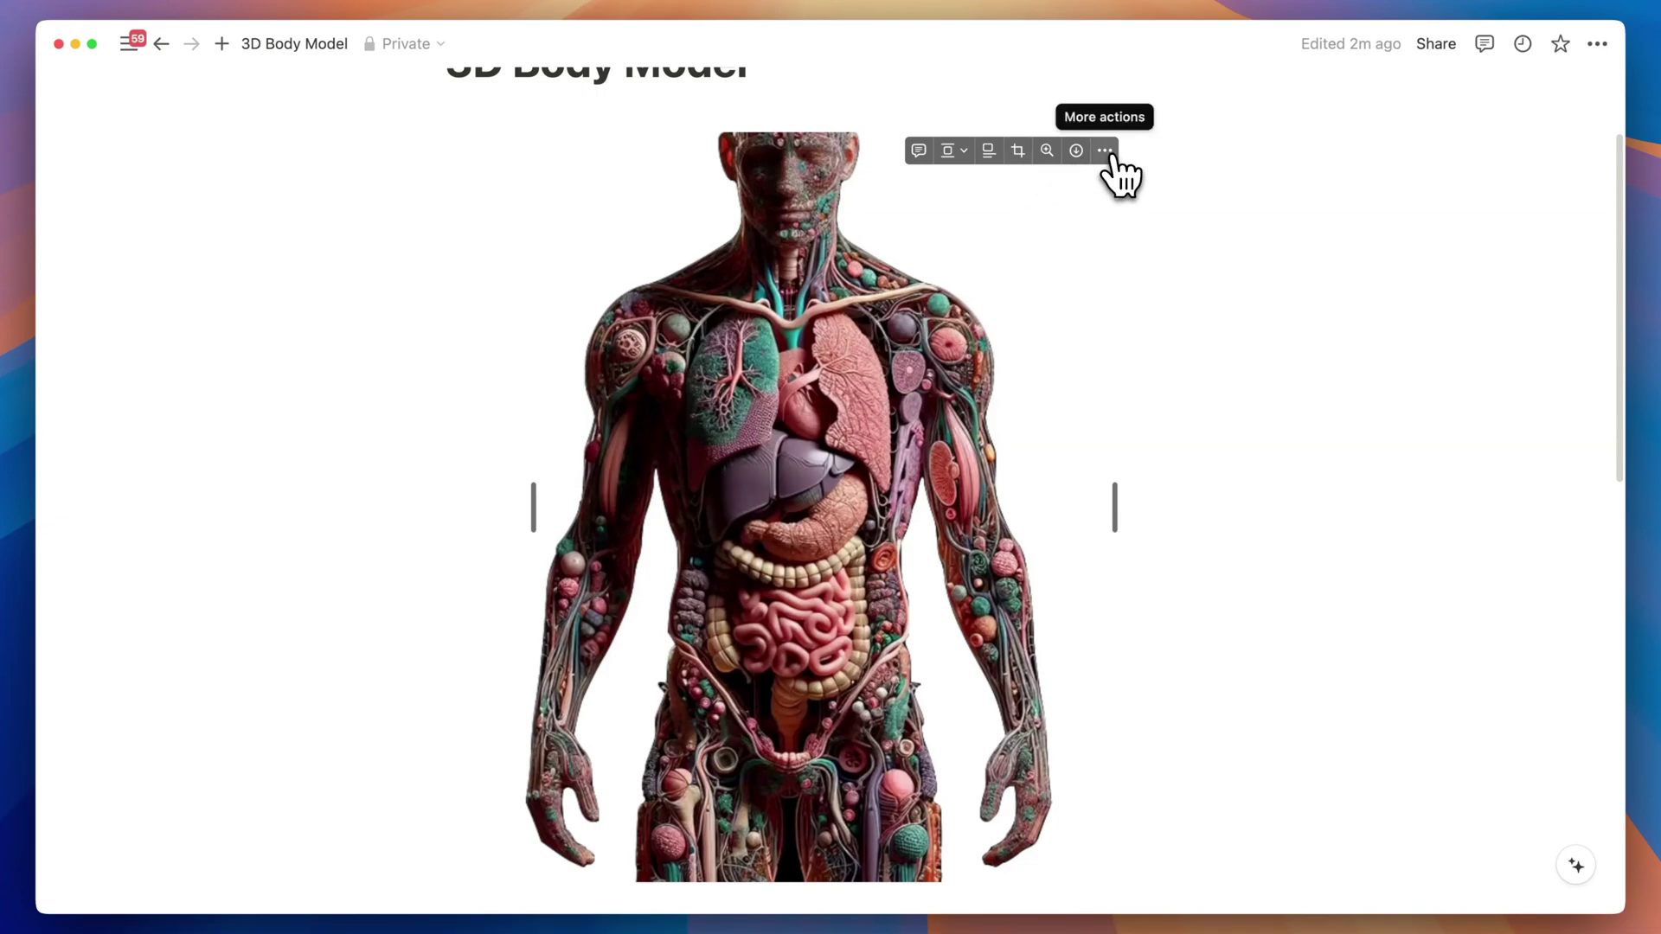
Link the body image to the Heart block and check that it opens the Heart page.
left_click(1106, 151)
left_click(1170, 394)
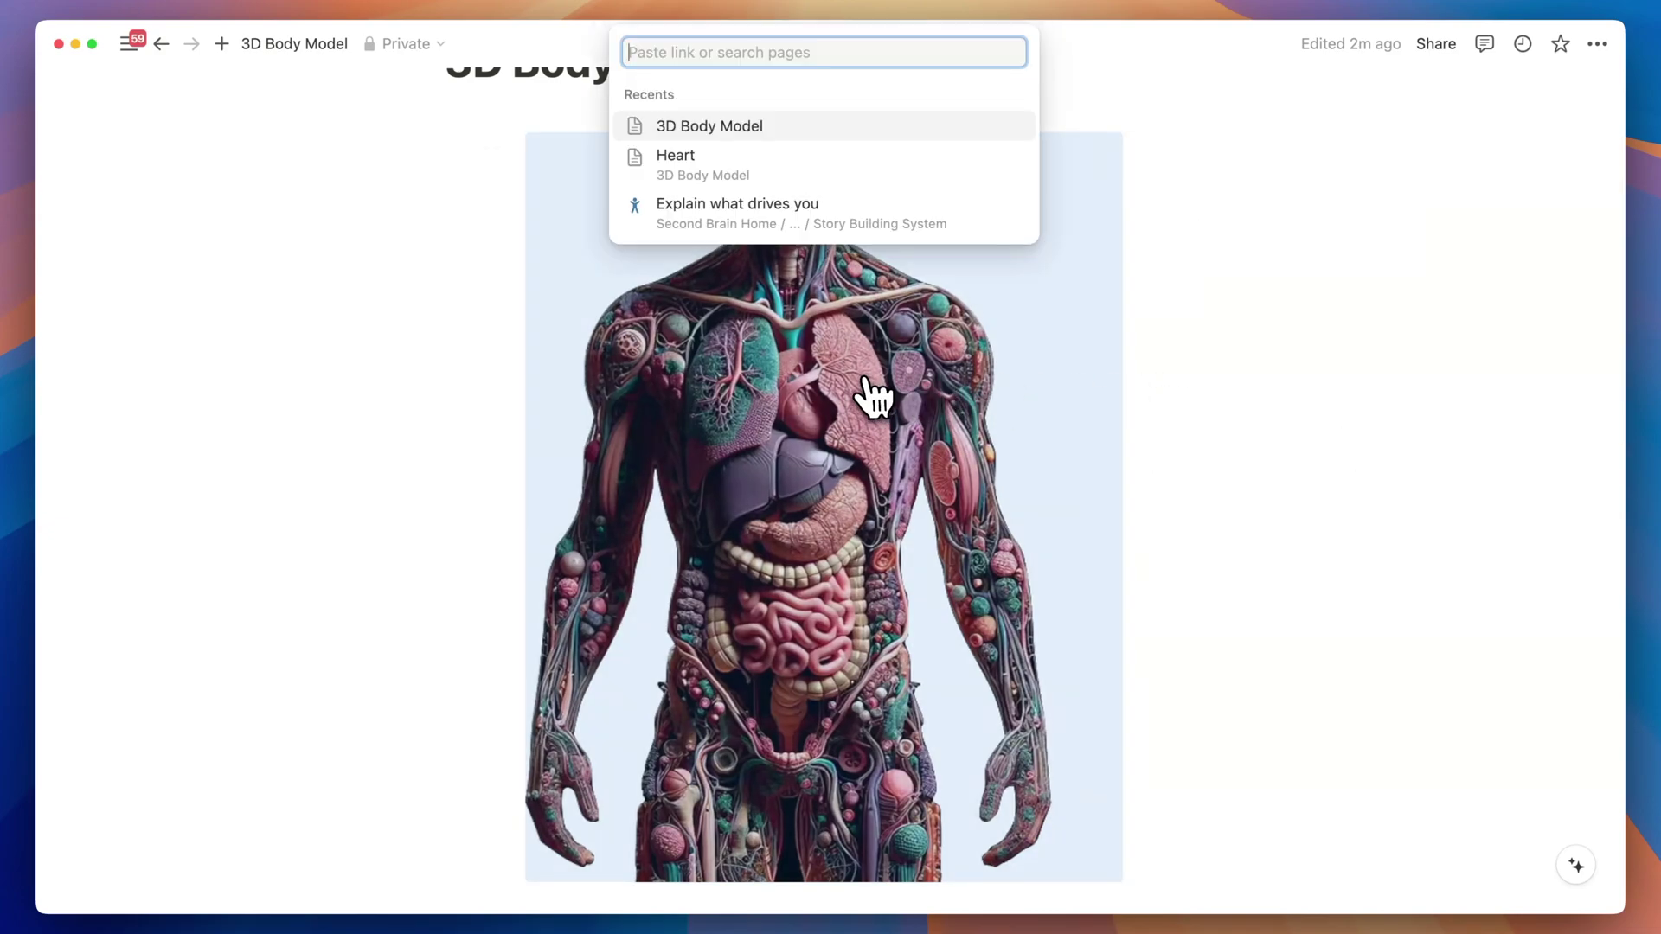
key("super+v")
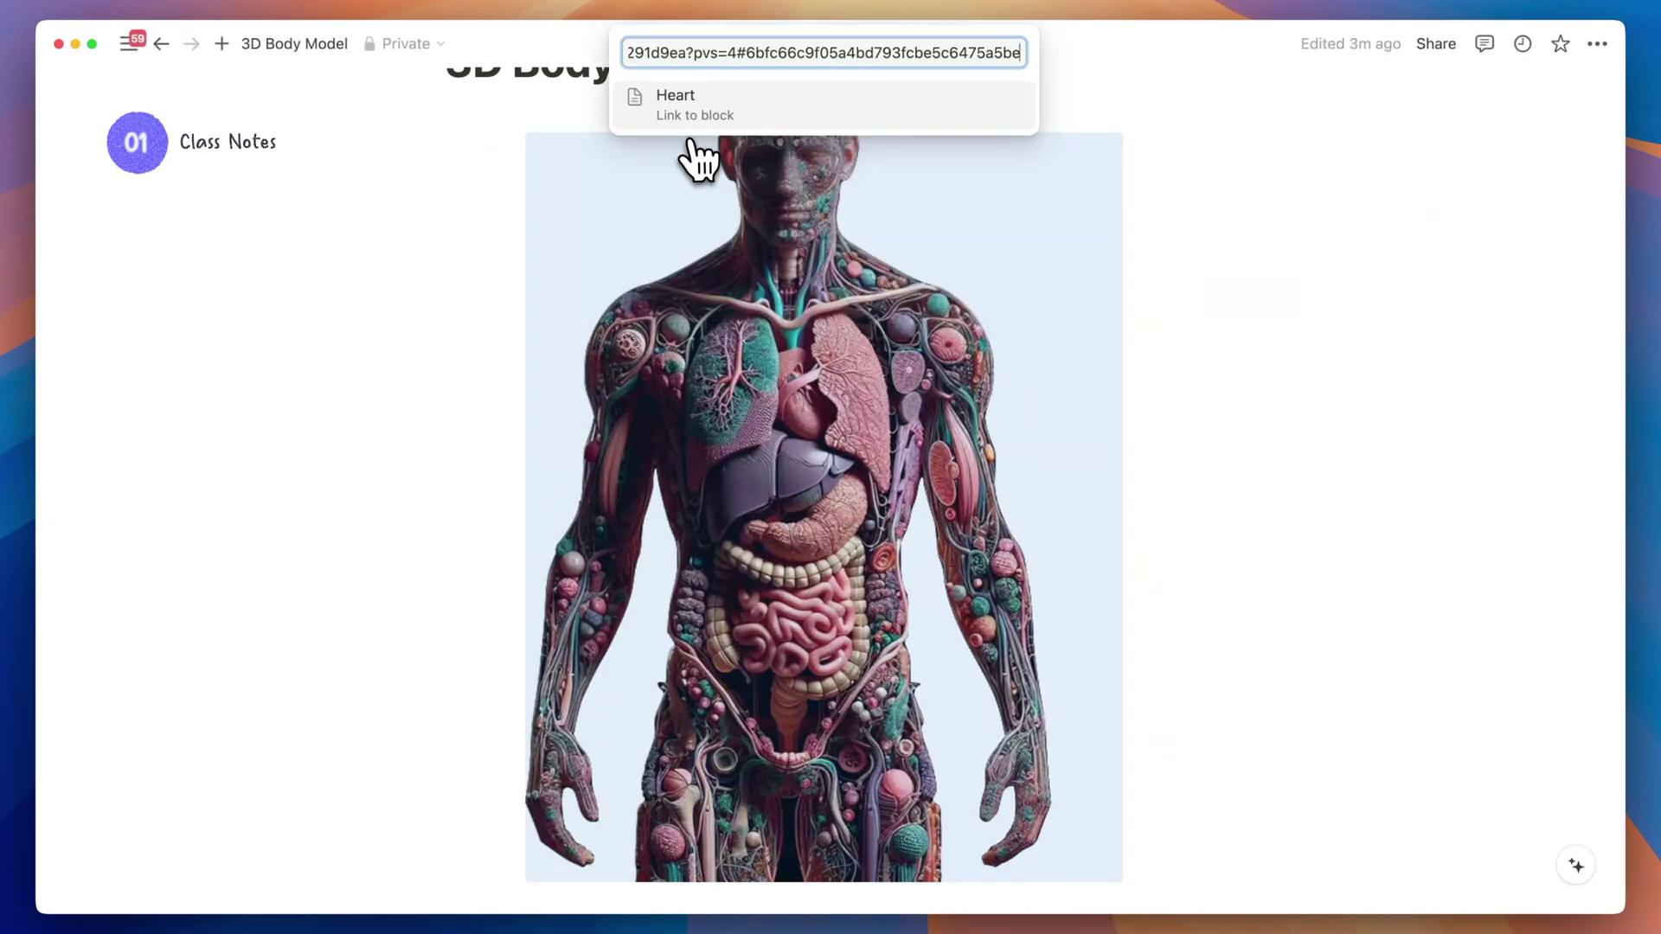
left_click(684, 111)
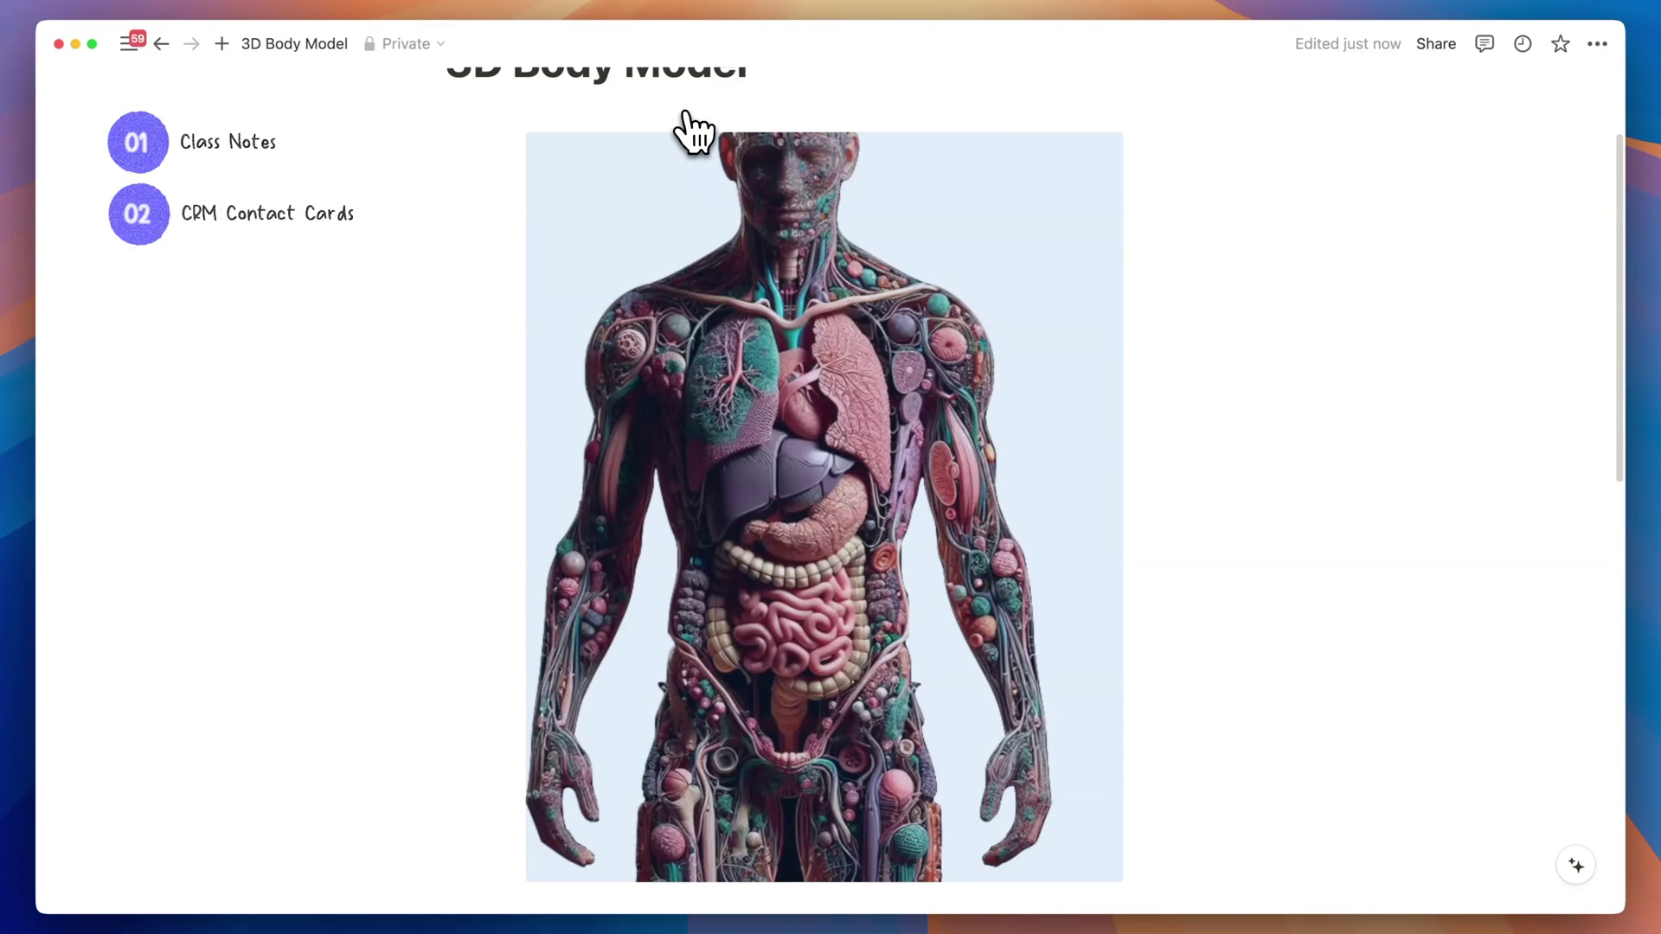
left_click(582, 861)
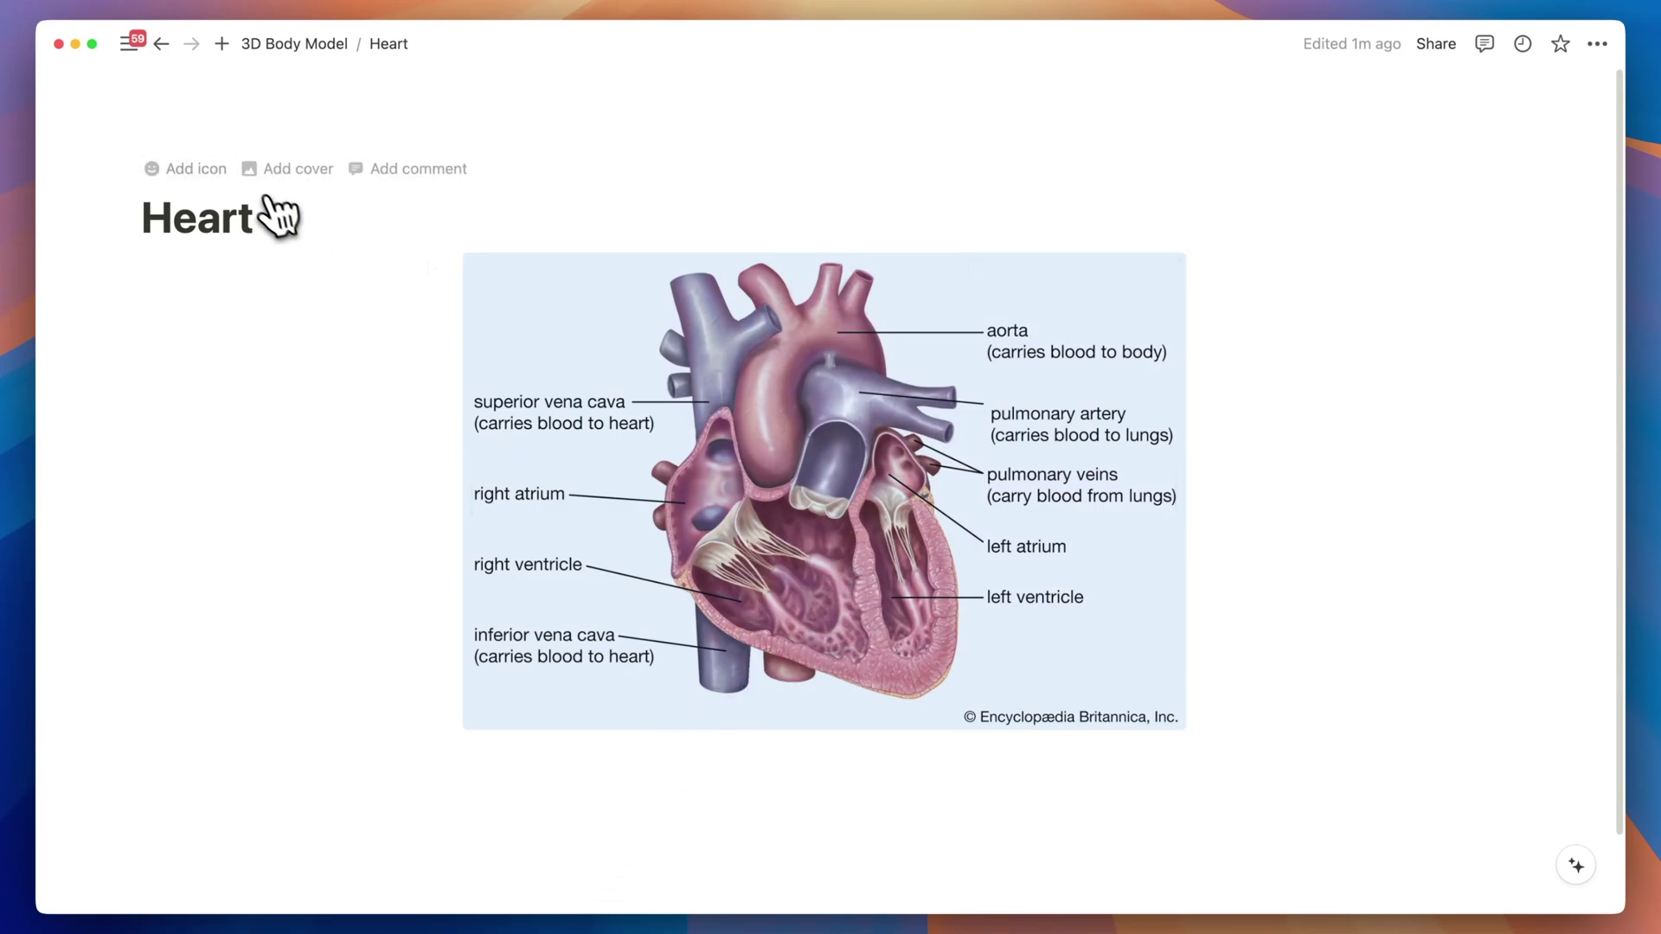
left_click(161, 45)
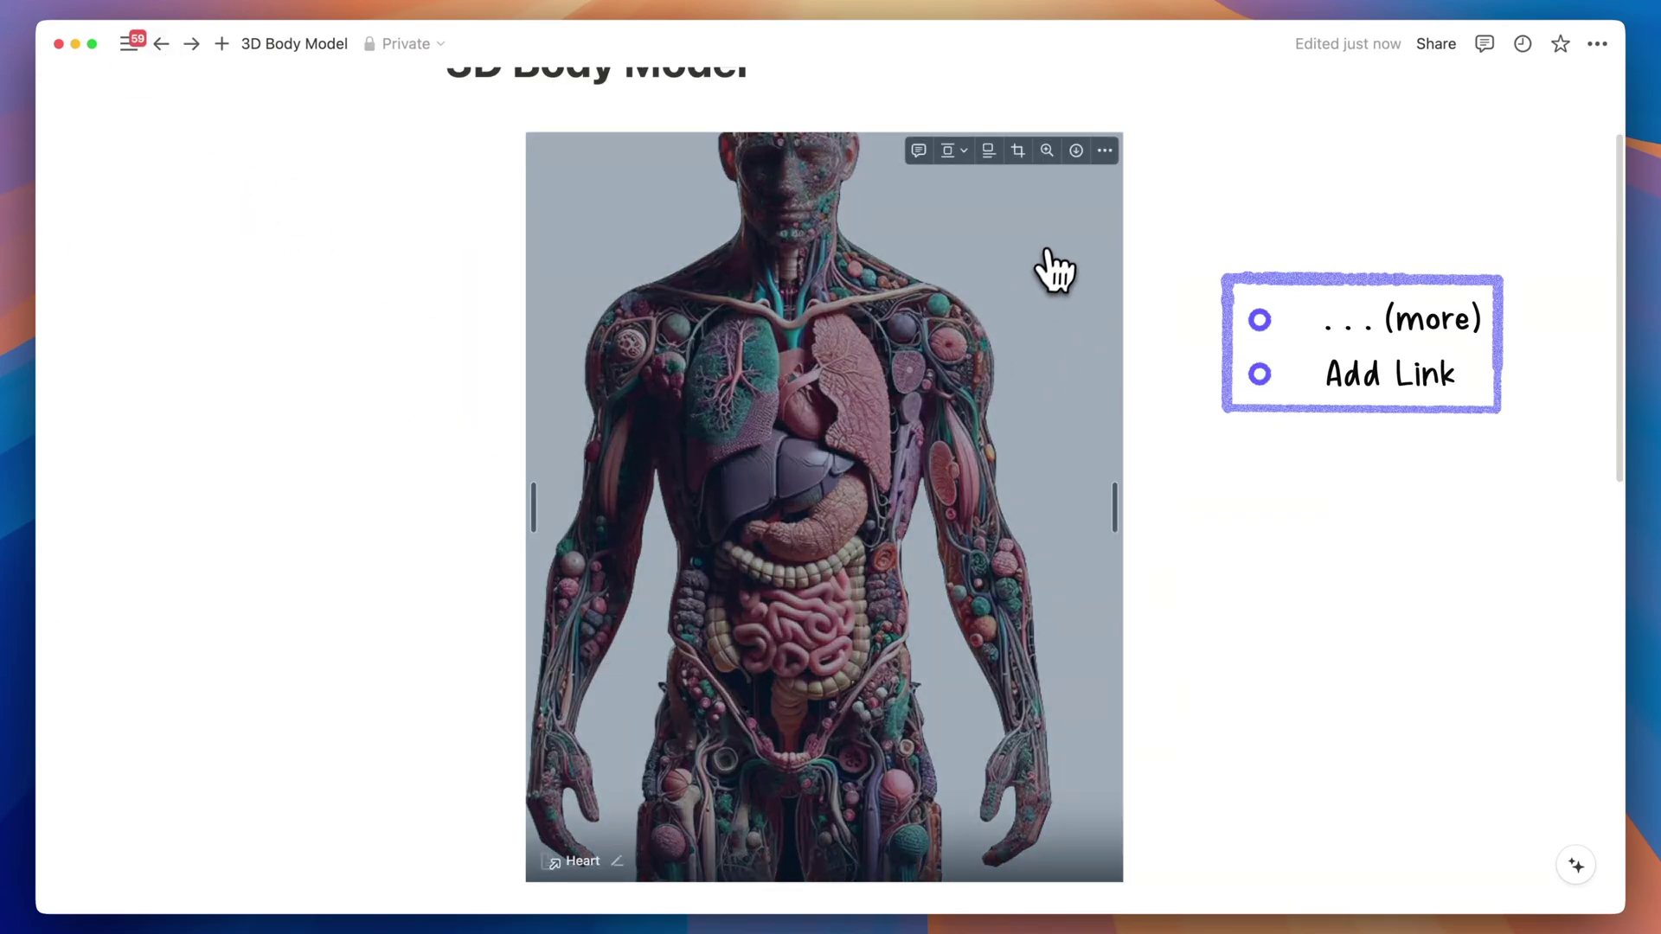
Attach the body image's block link to the Heart page's heart diagram and follow it back.
left_click(1105, 152)
left_click(1164, 507)
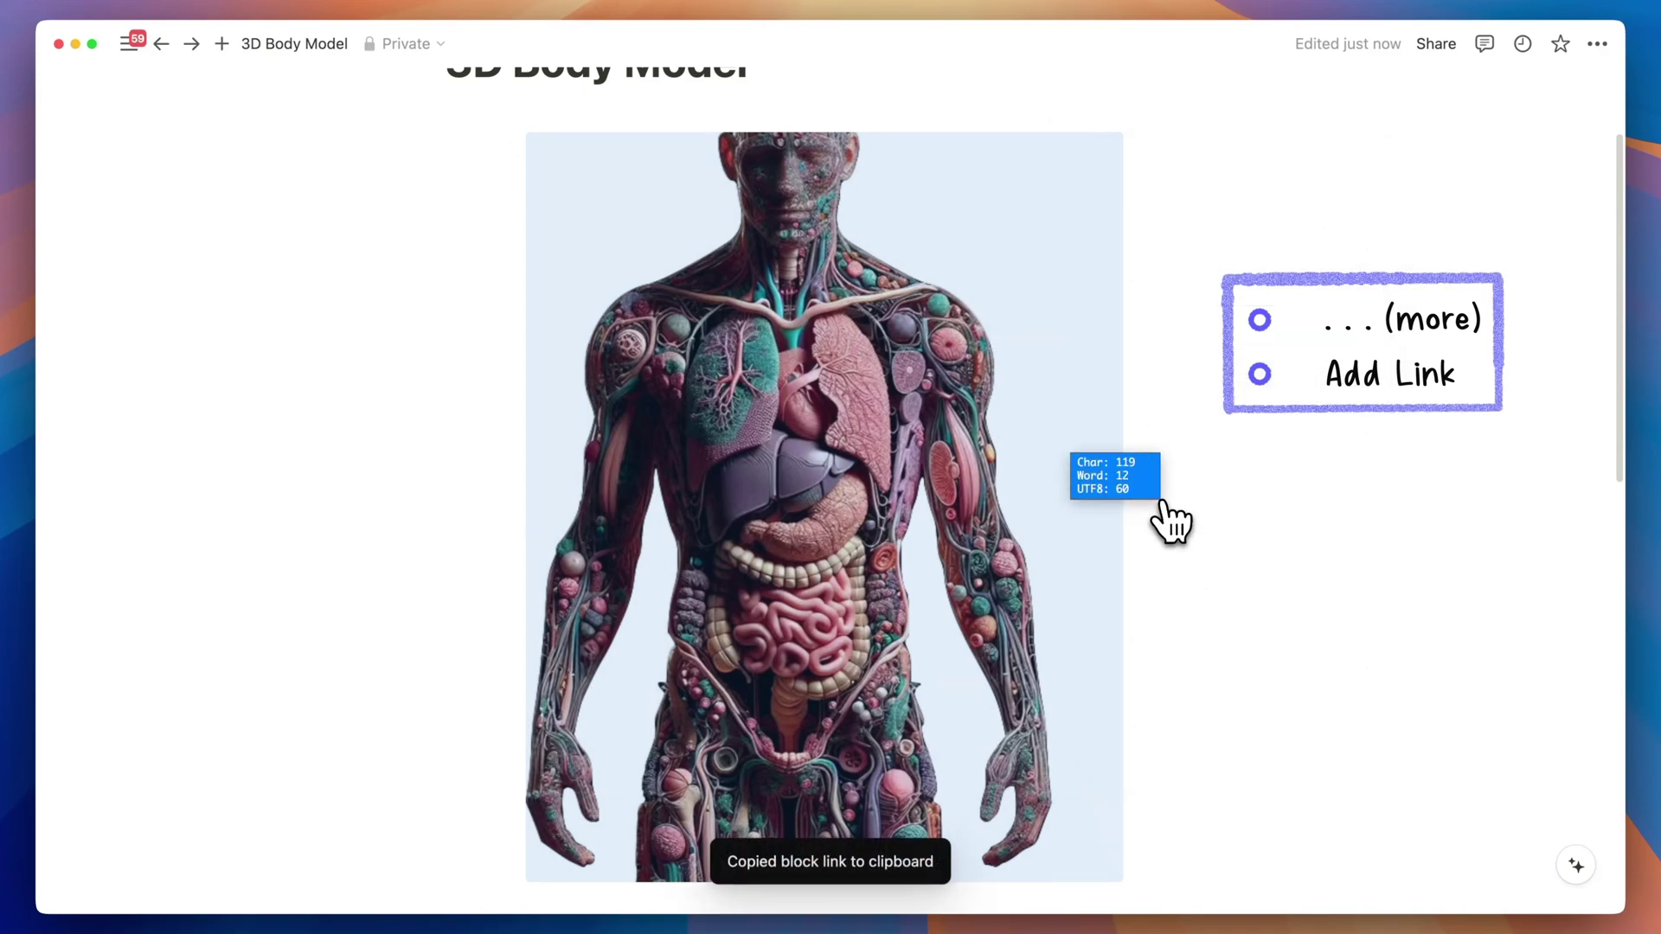
left_click(582, 862)
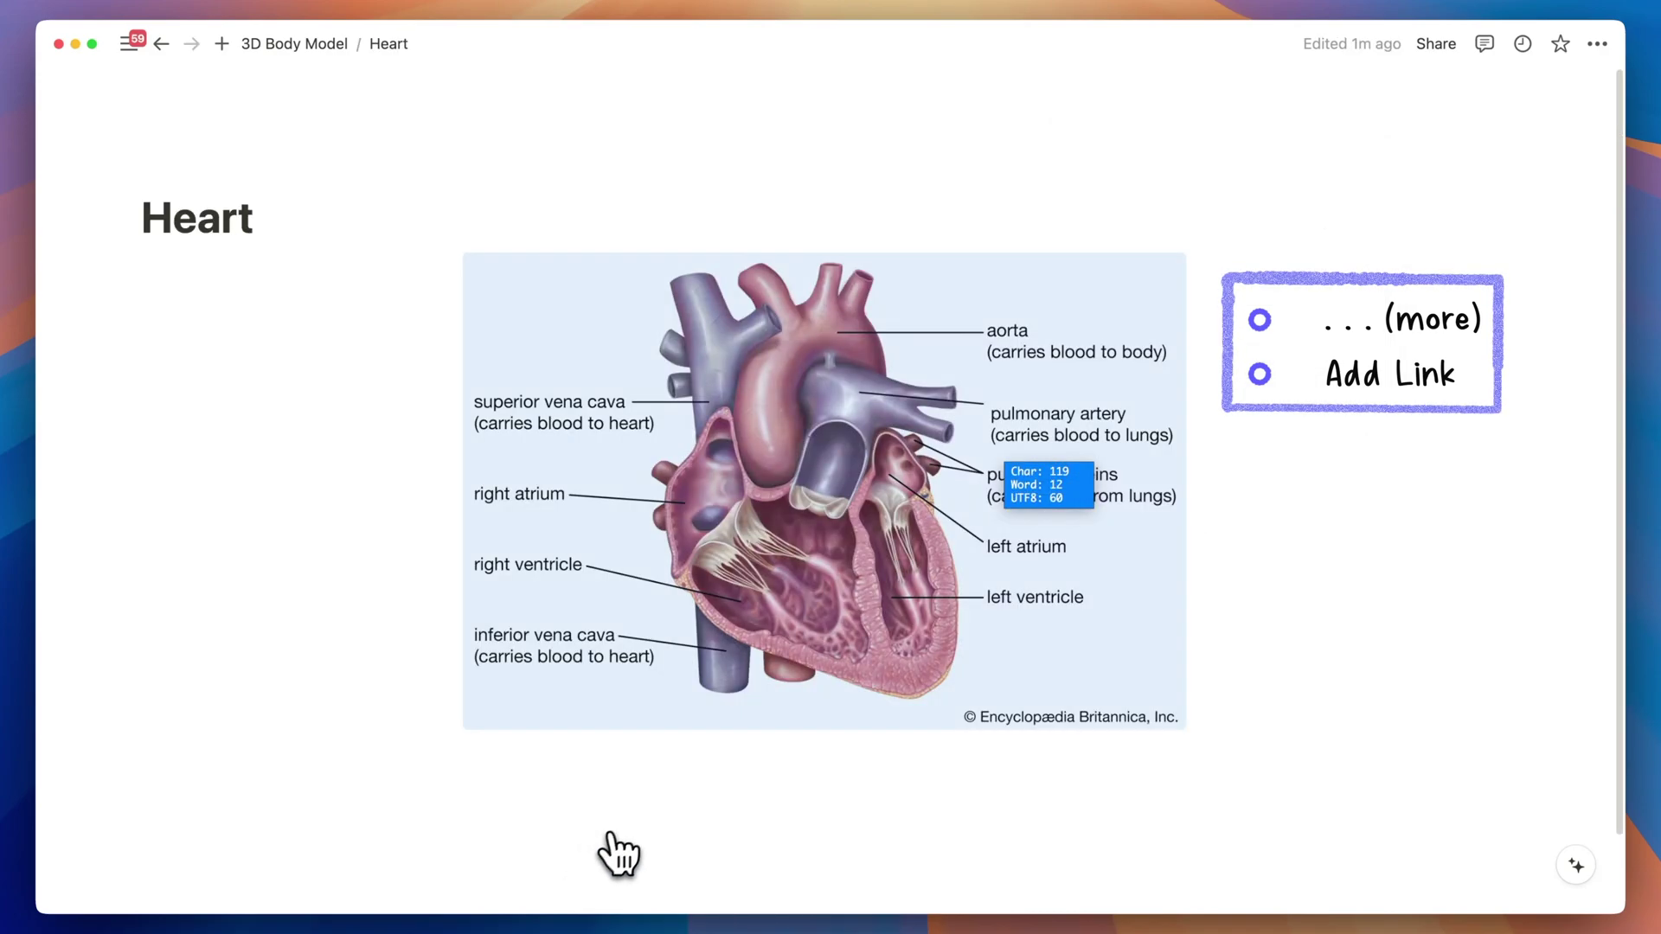
left_click(1168, 272)
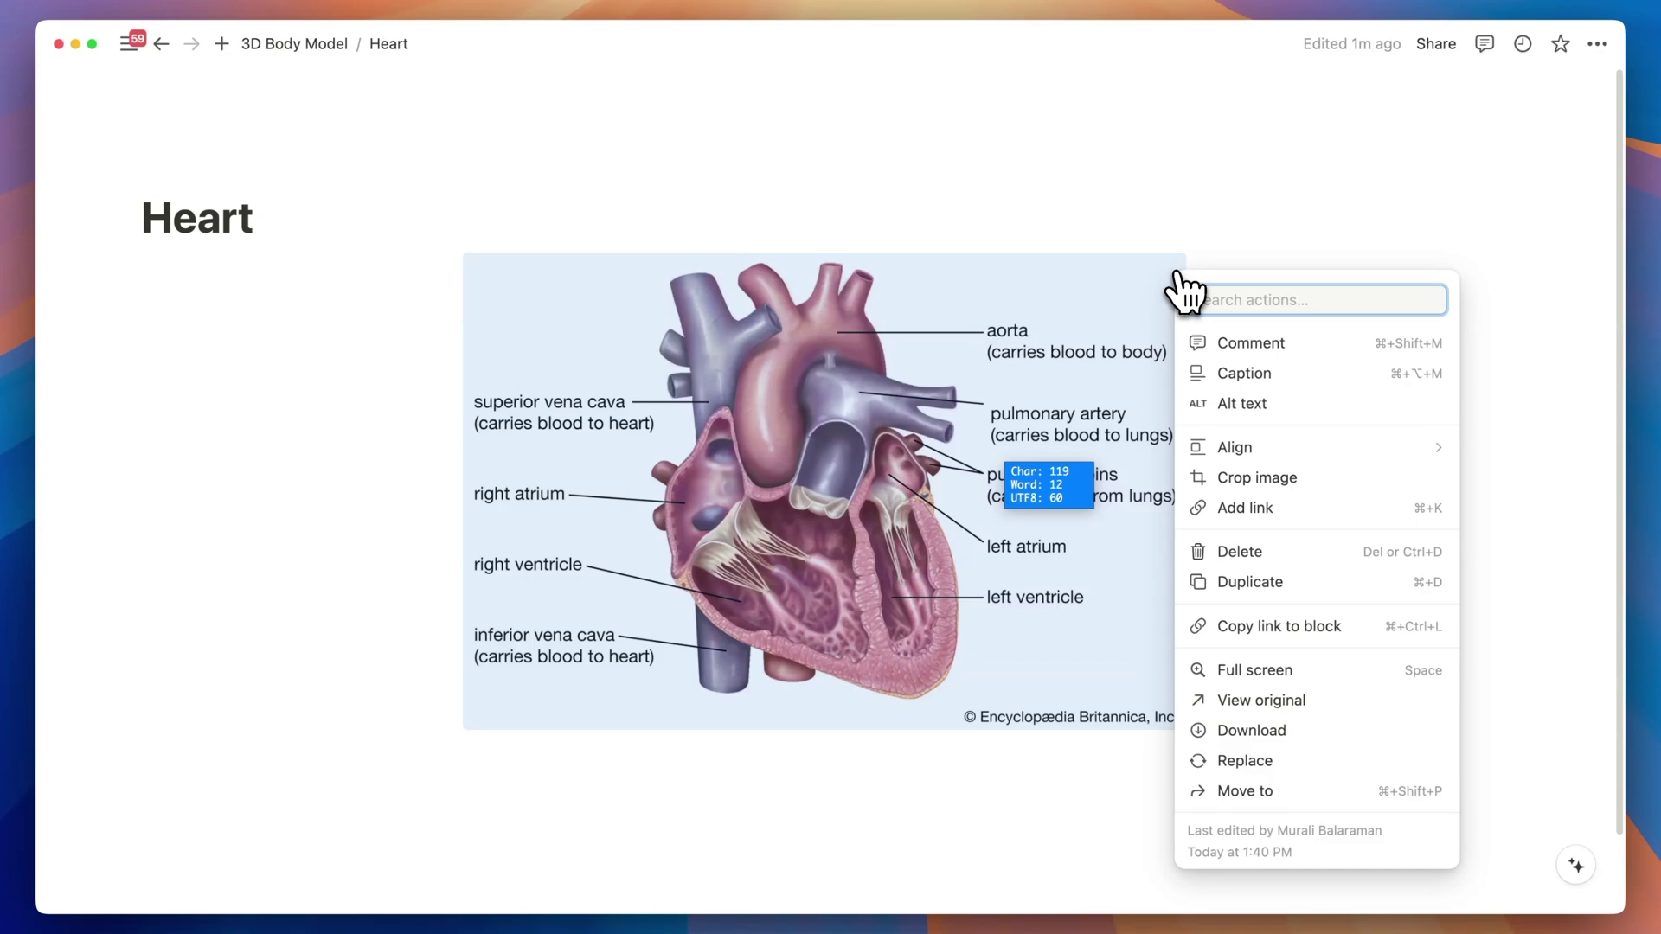
left_click(1235, 510)
key("super+v")
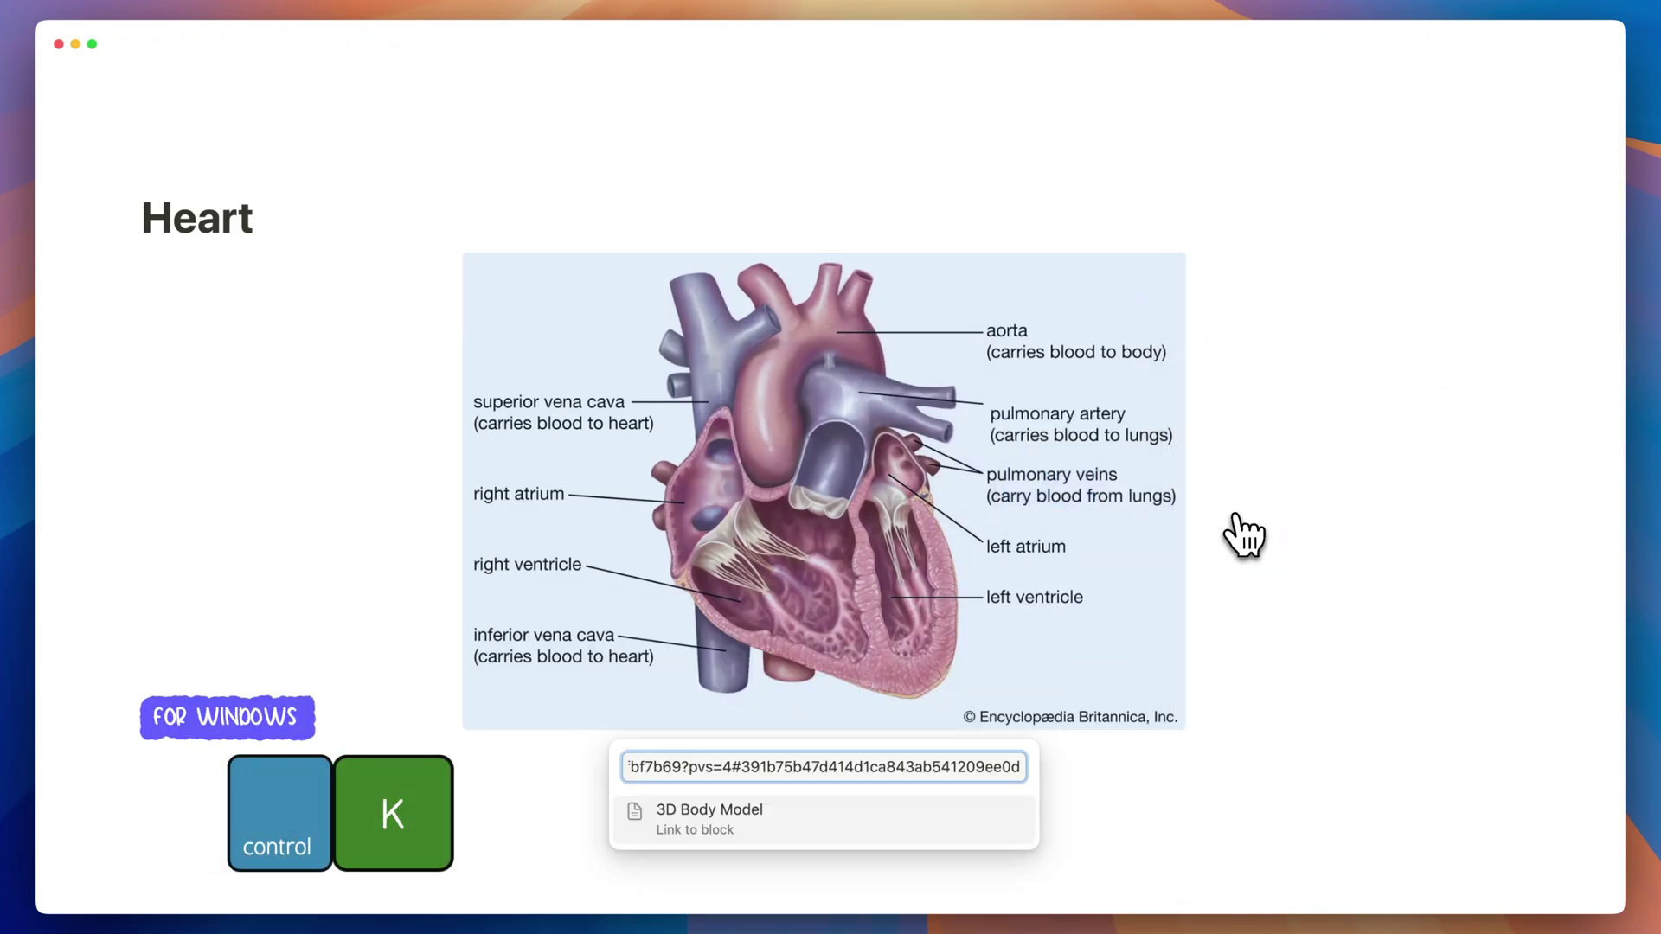
left_click(631, 815)
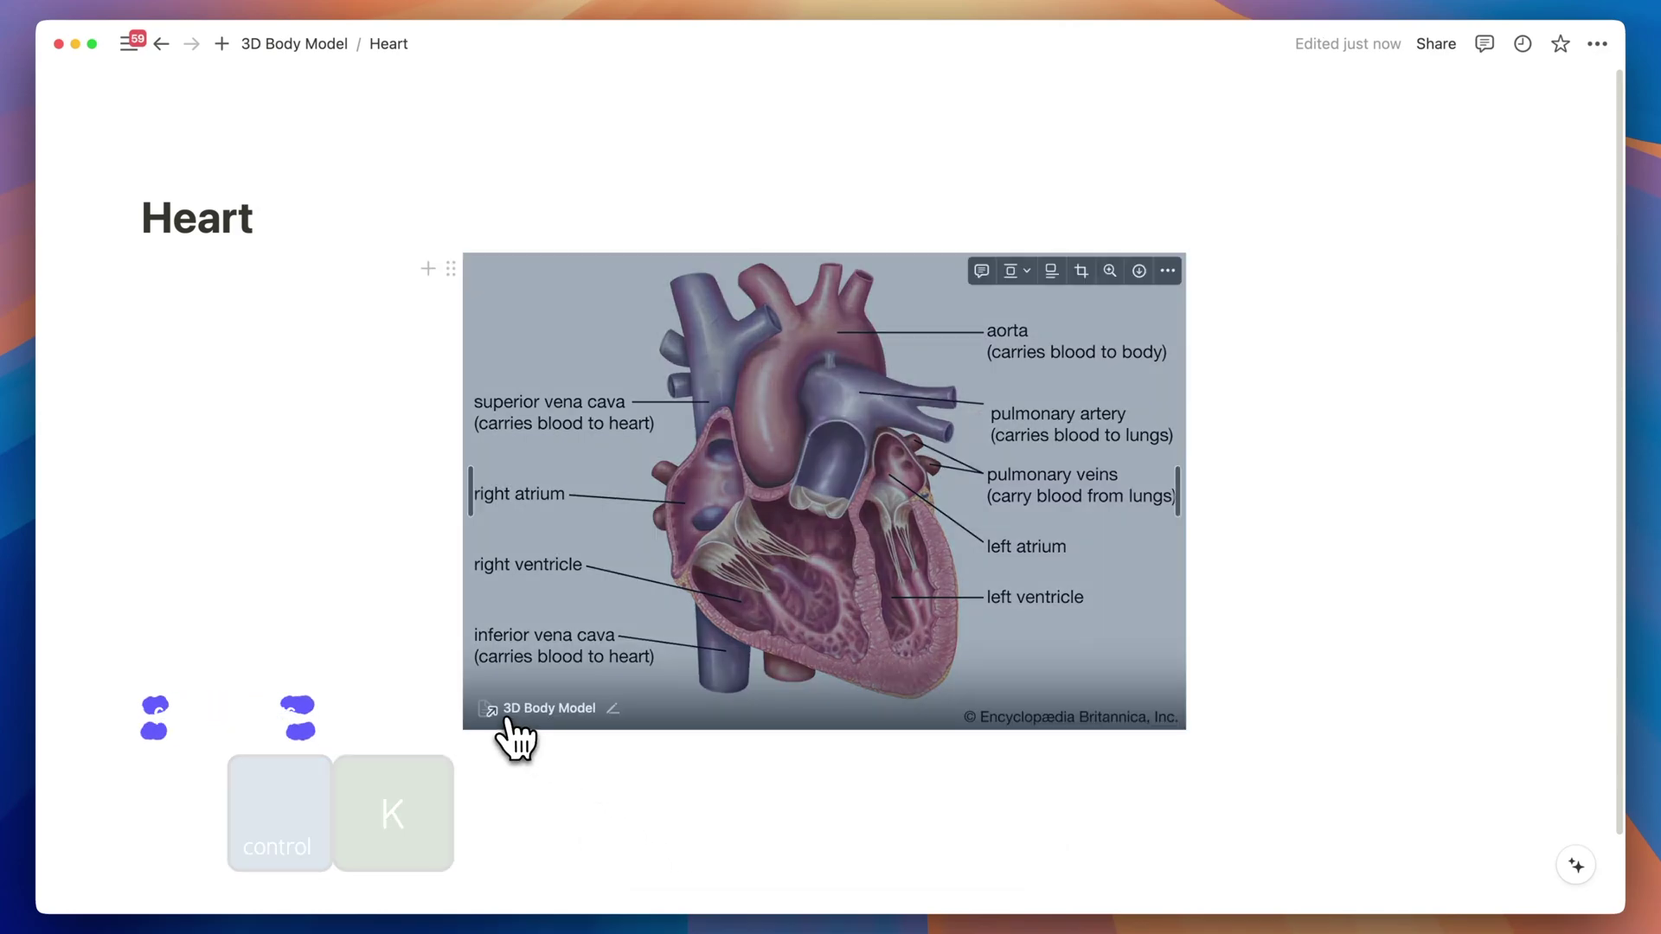
left_click(513, 720)
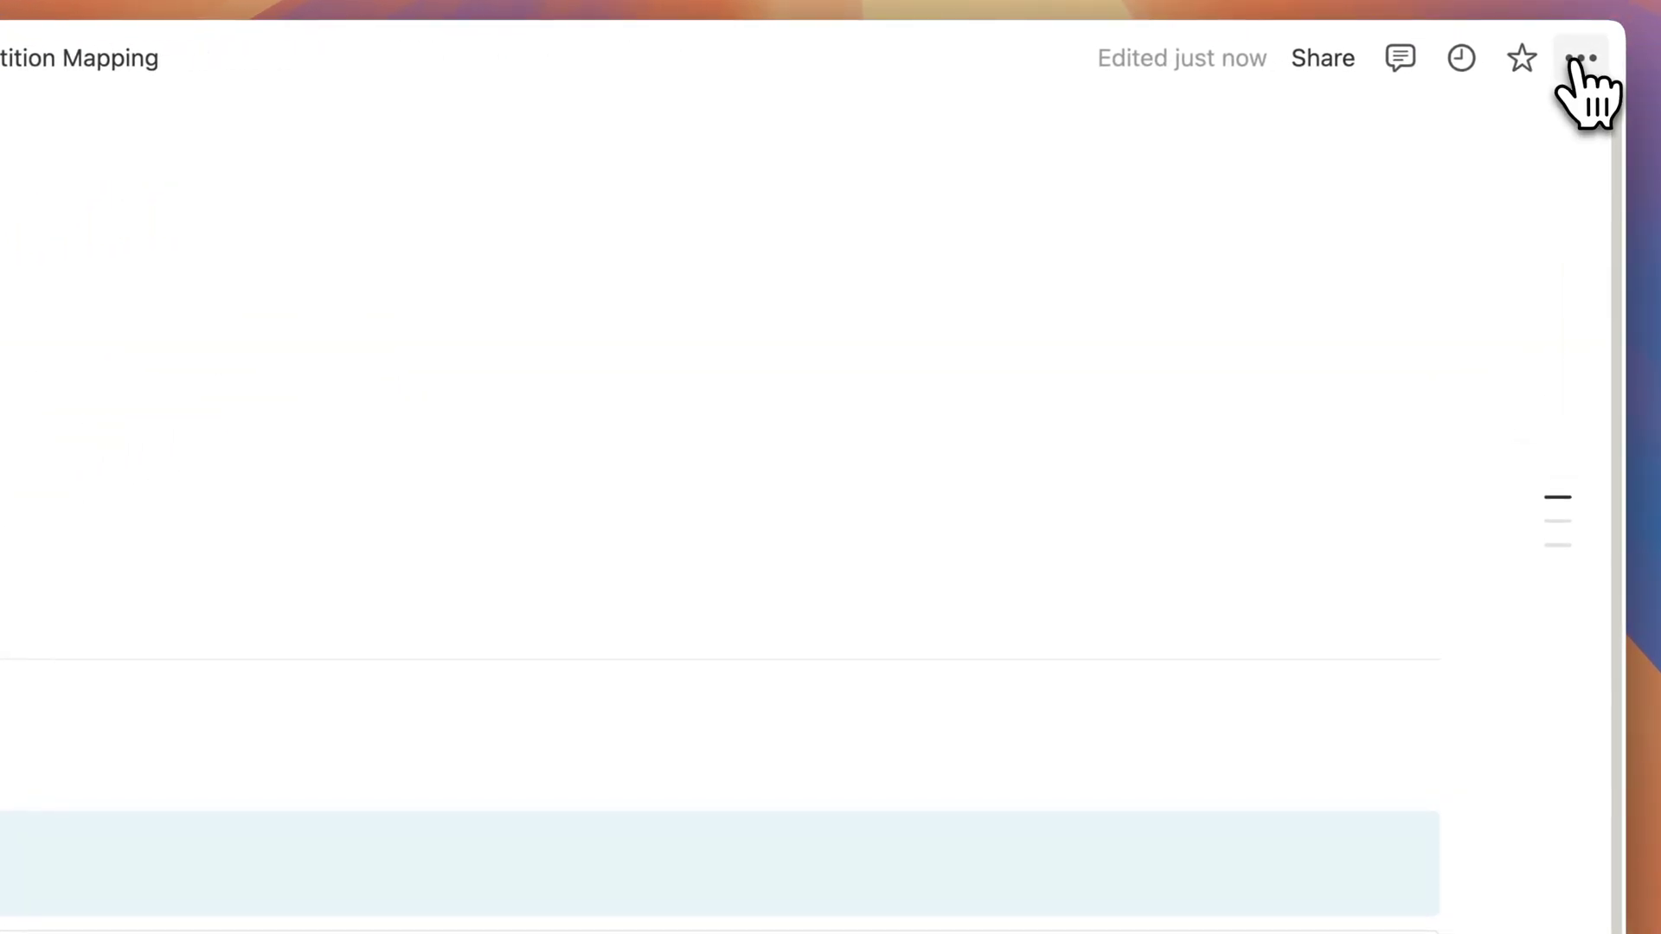
Open the current page's ••• menu to copy its link.
left_click(1581, 58)
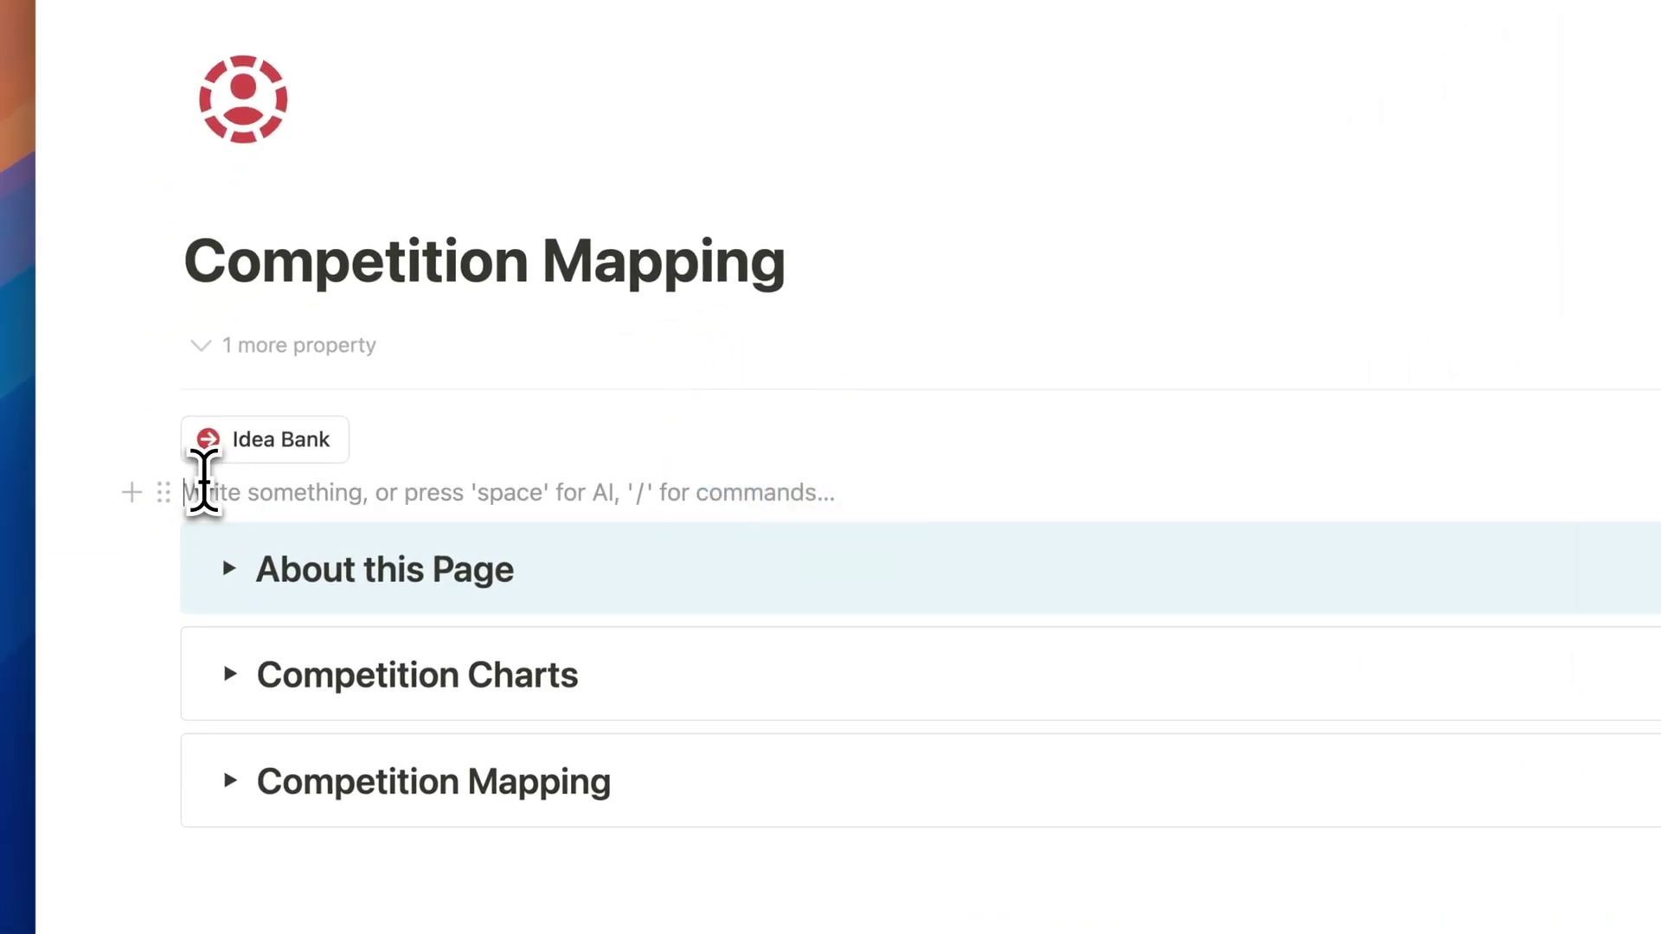
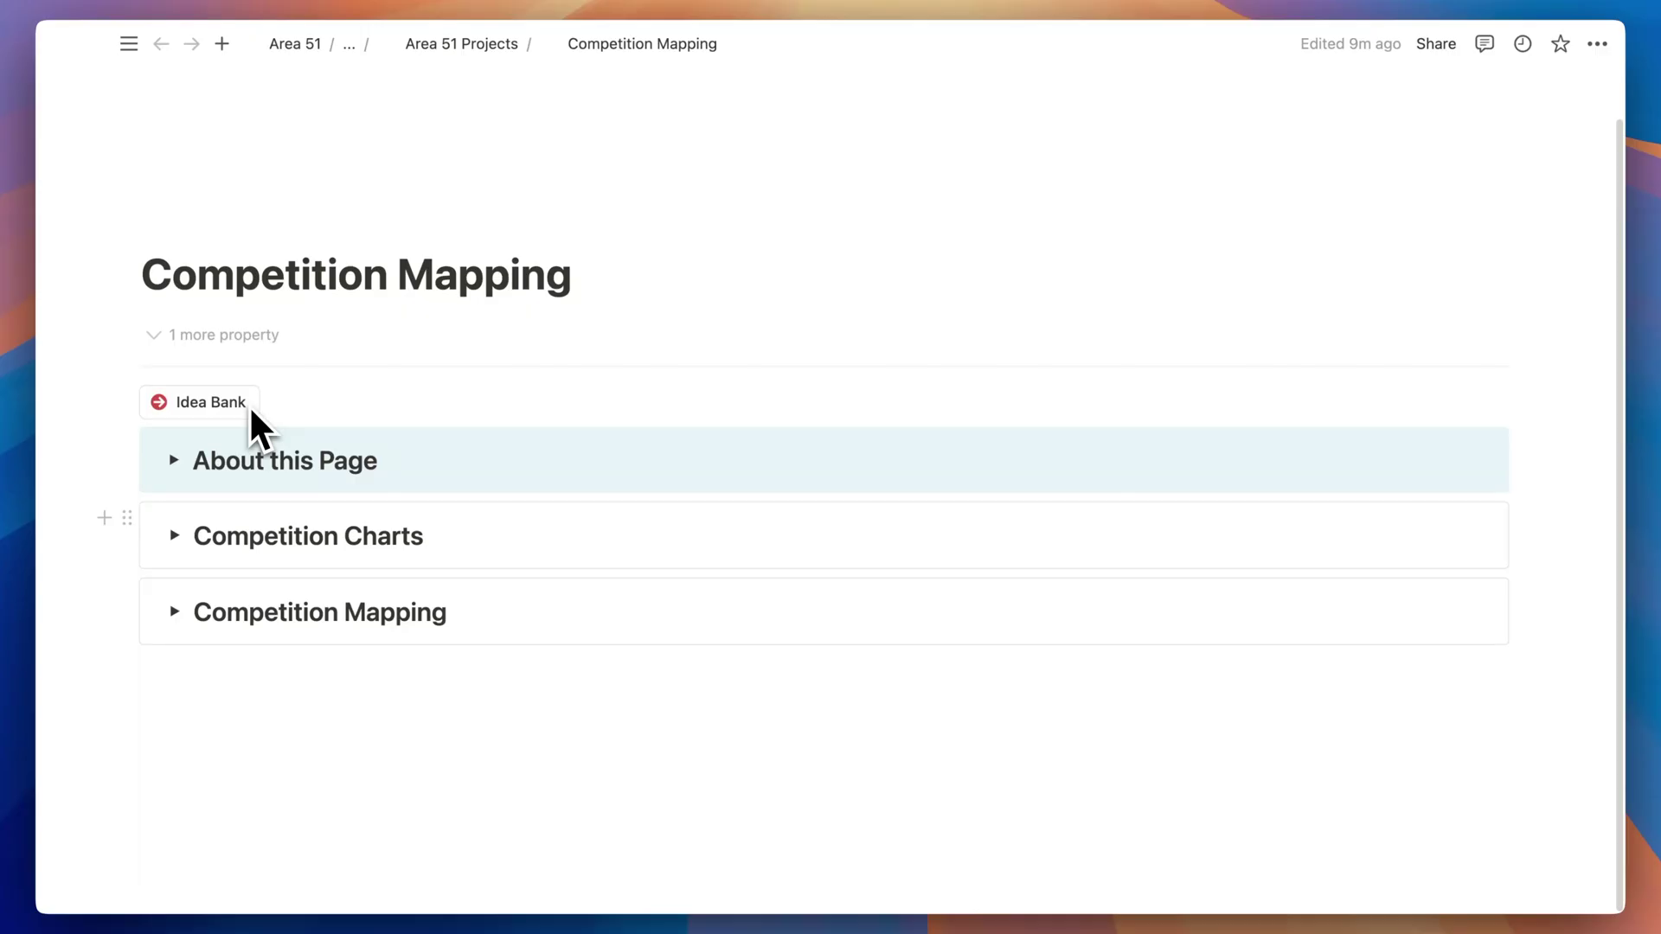
Paste the page link, set the Idea Bank button to open YT Idea Bank full page, and test it.
left_click(278, 402)
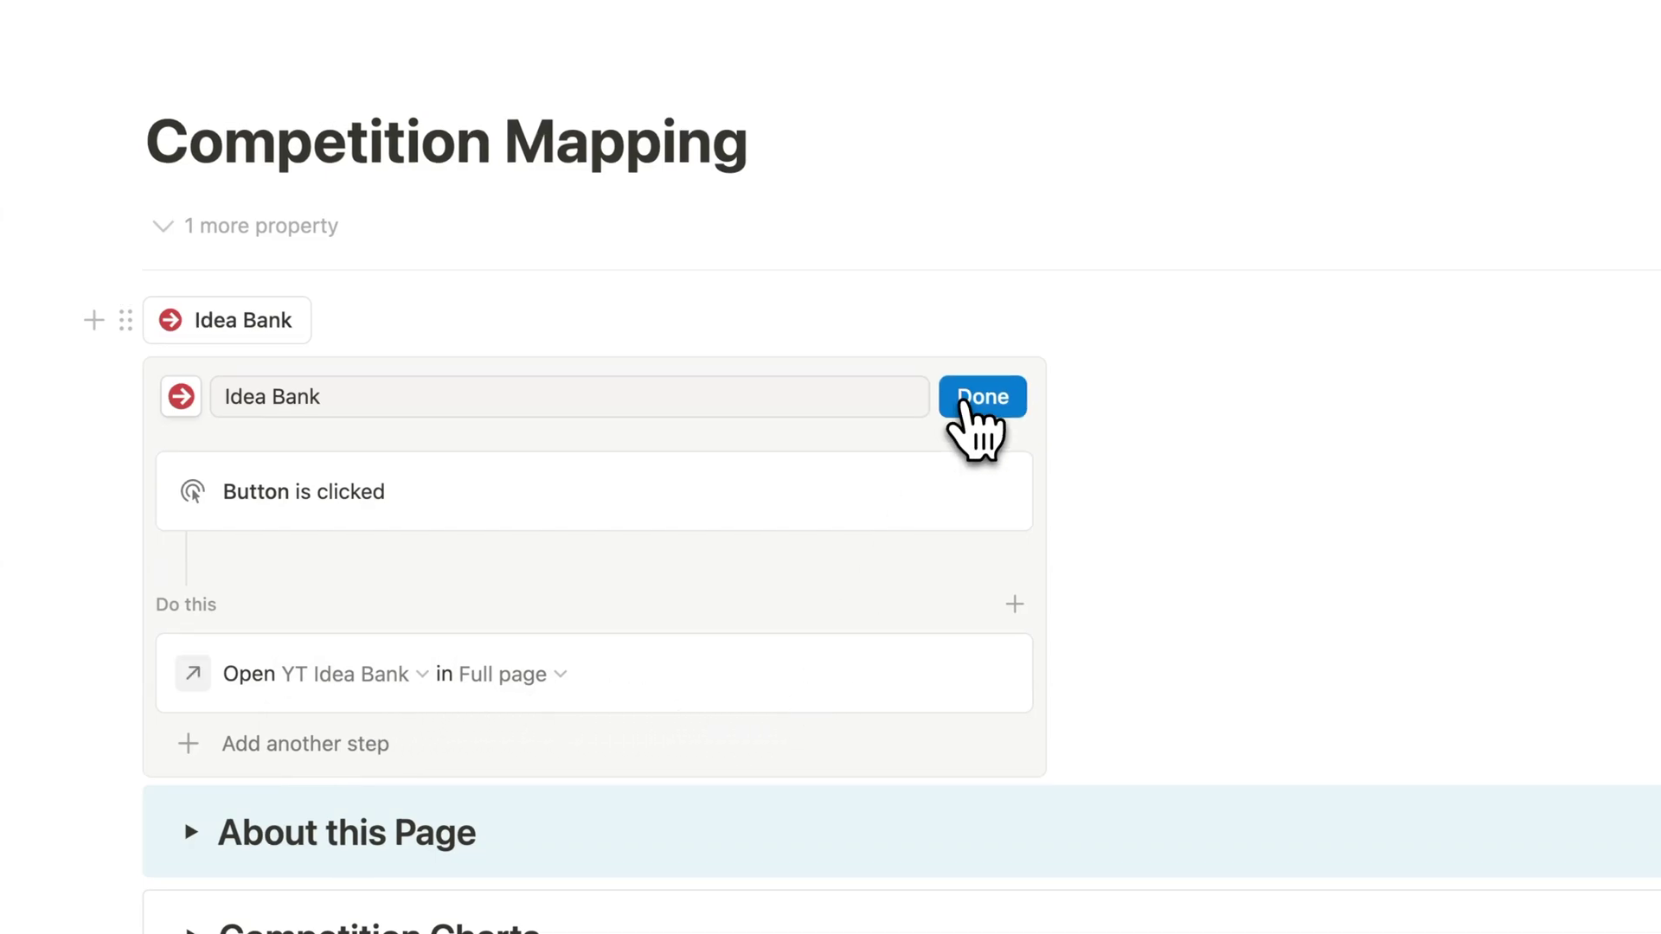
left_click(981, 391)
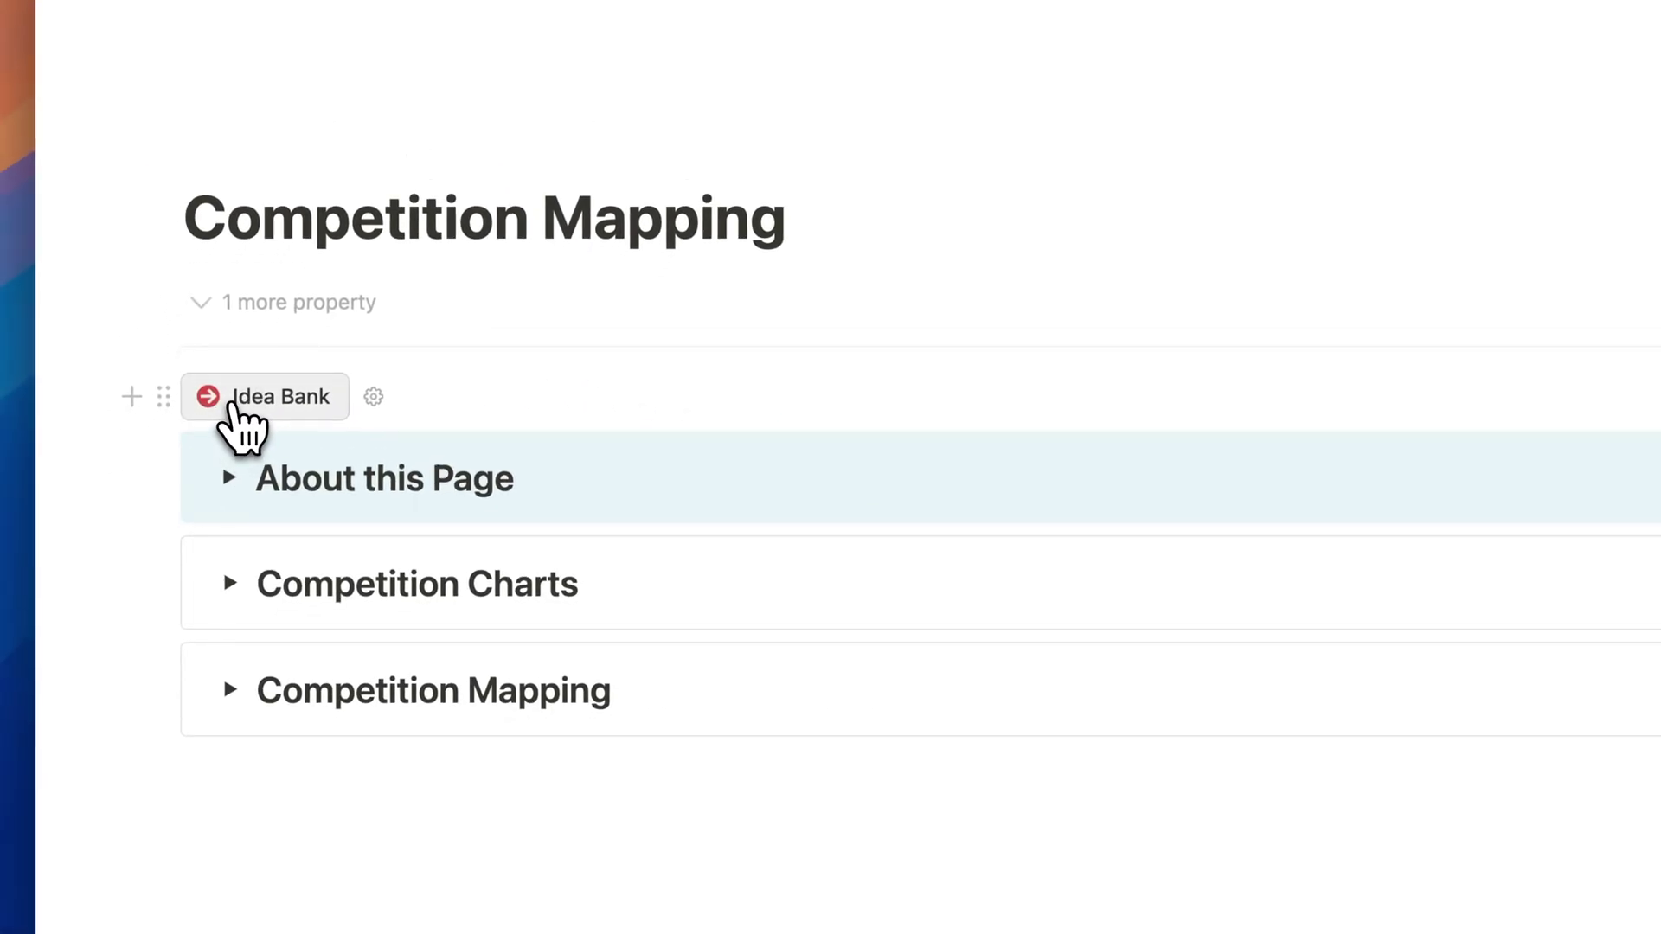
left_click(235, 400)
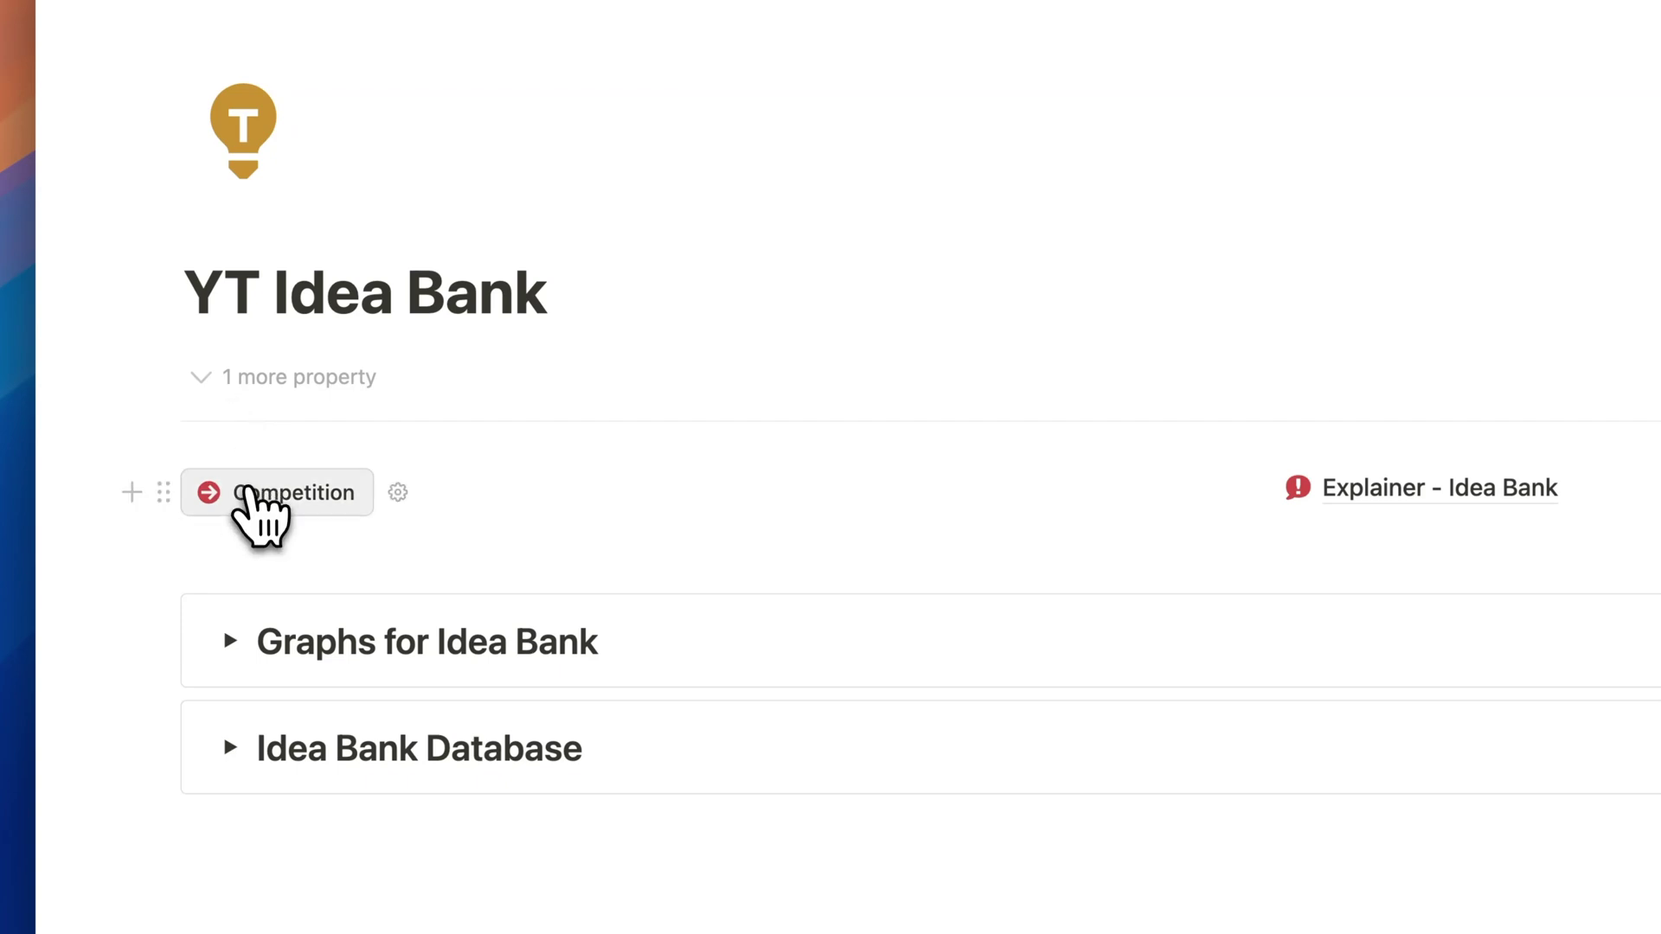
left_click(241, 512)
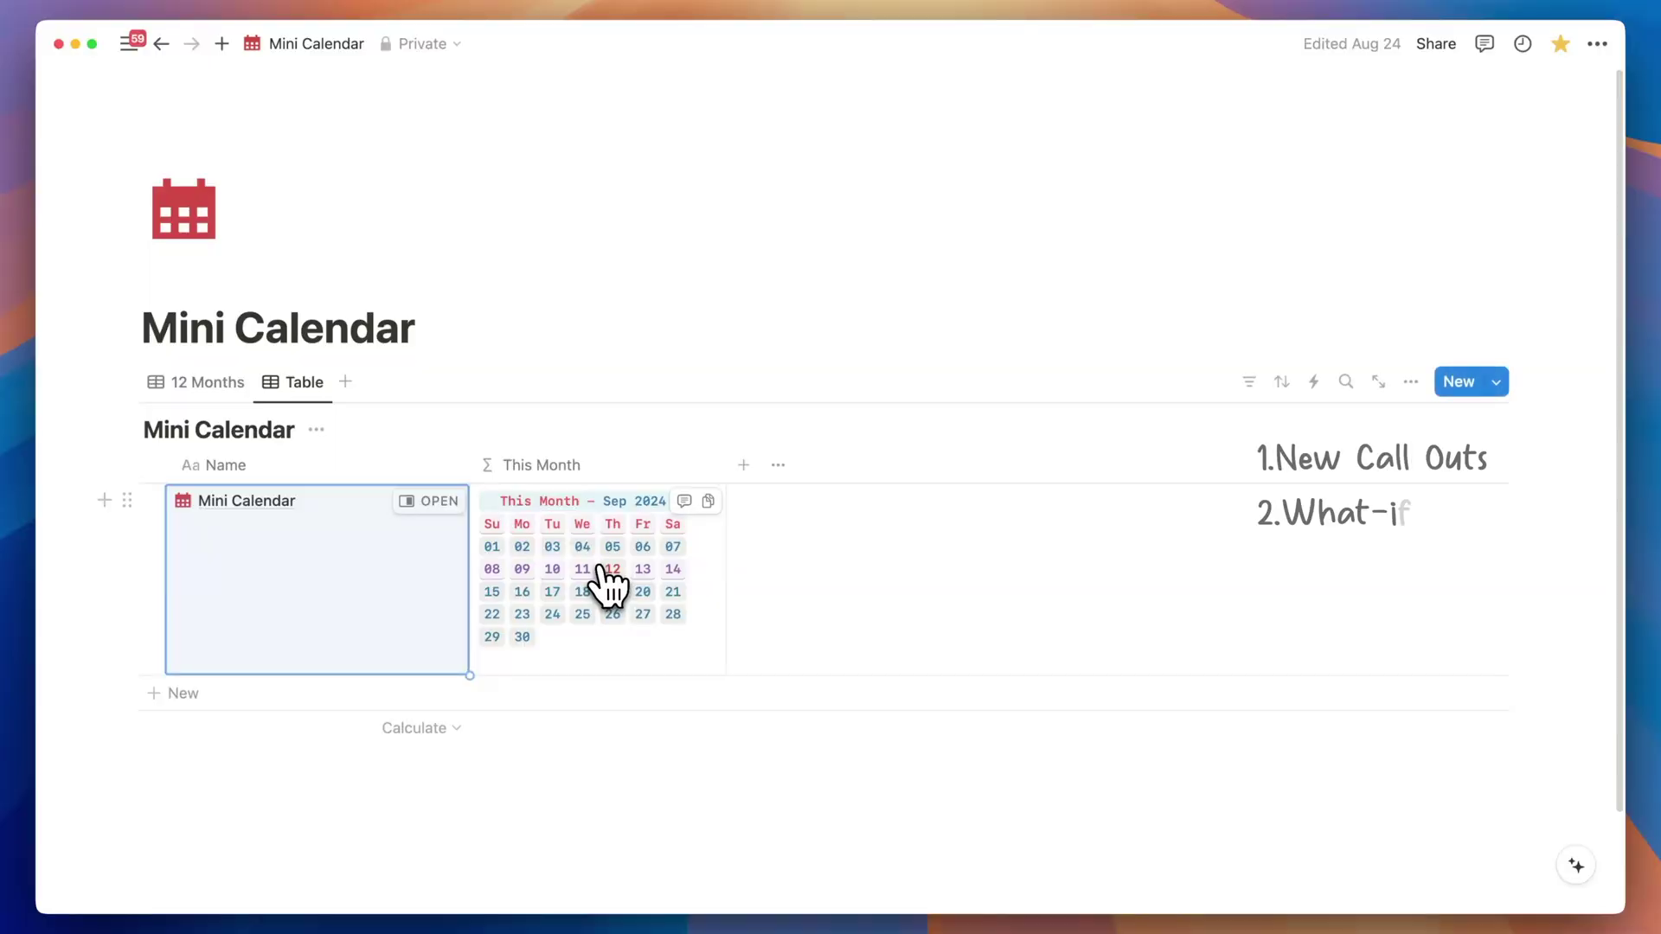
Review the This Month and Days Between formulas, then select the Using Notion AI paragraph.
left_click(474, 562)
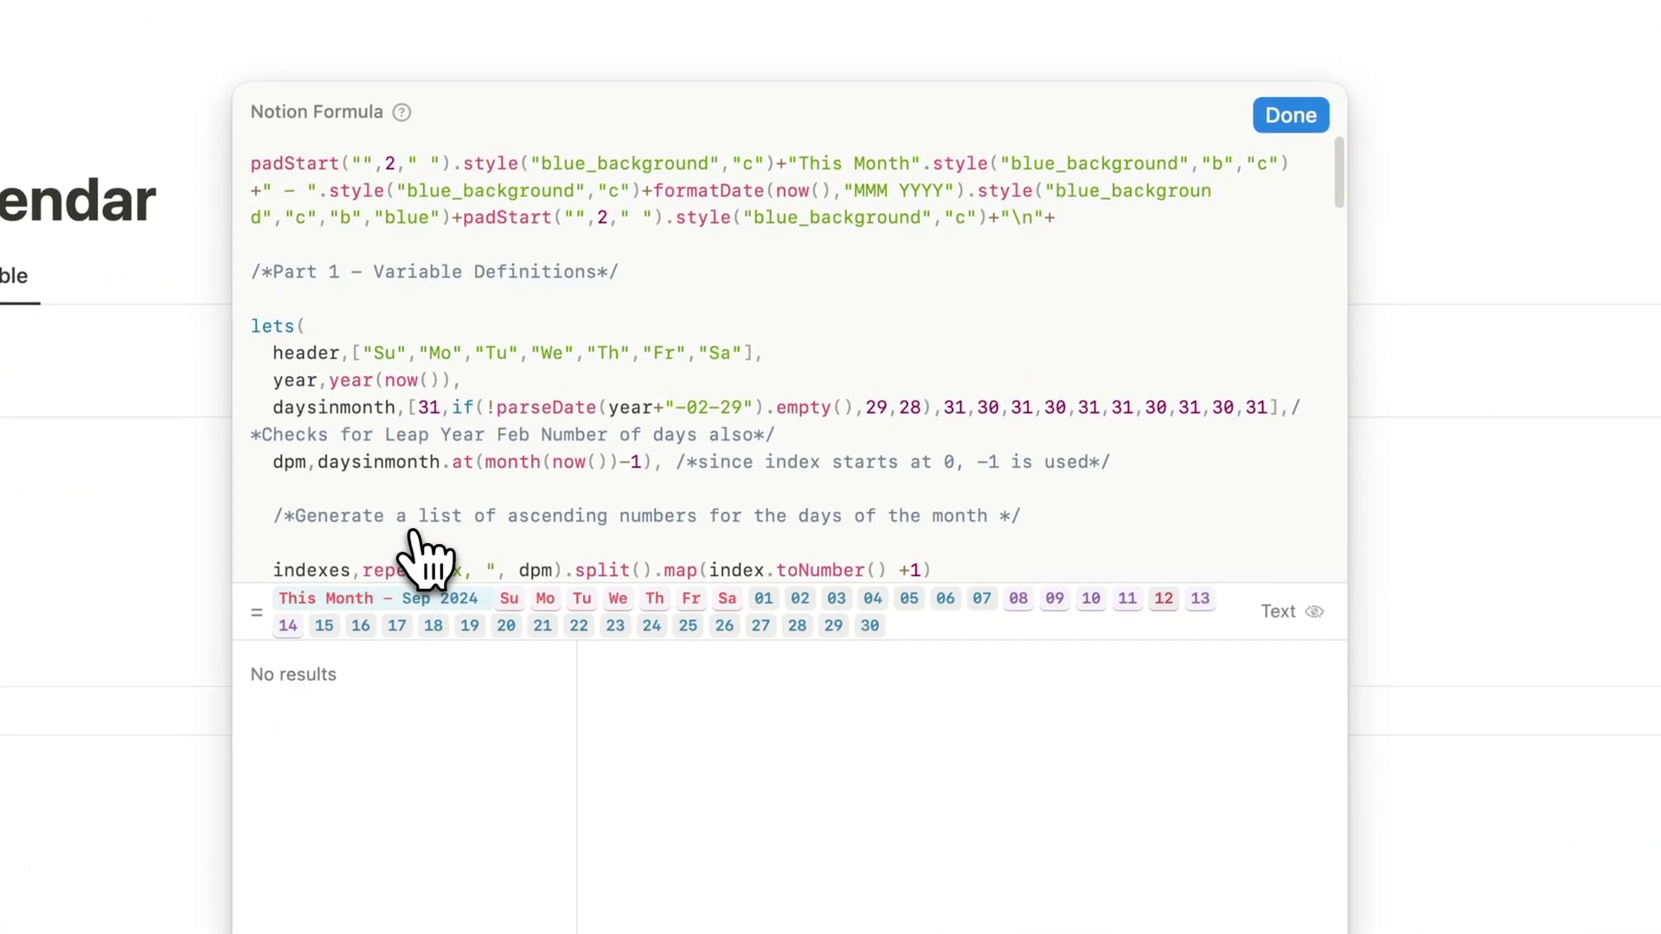
scroll(424, 558, "down", 5)
scroll(424, 558, "down", 5)
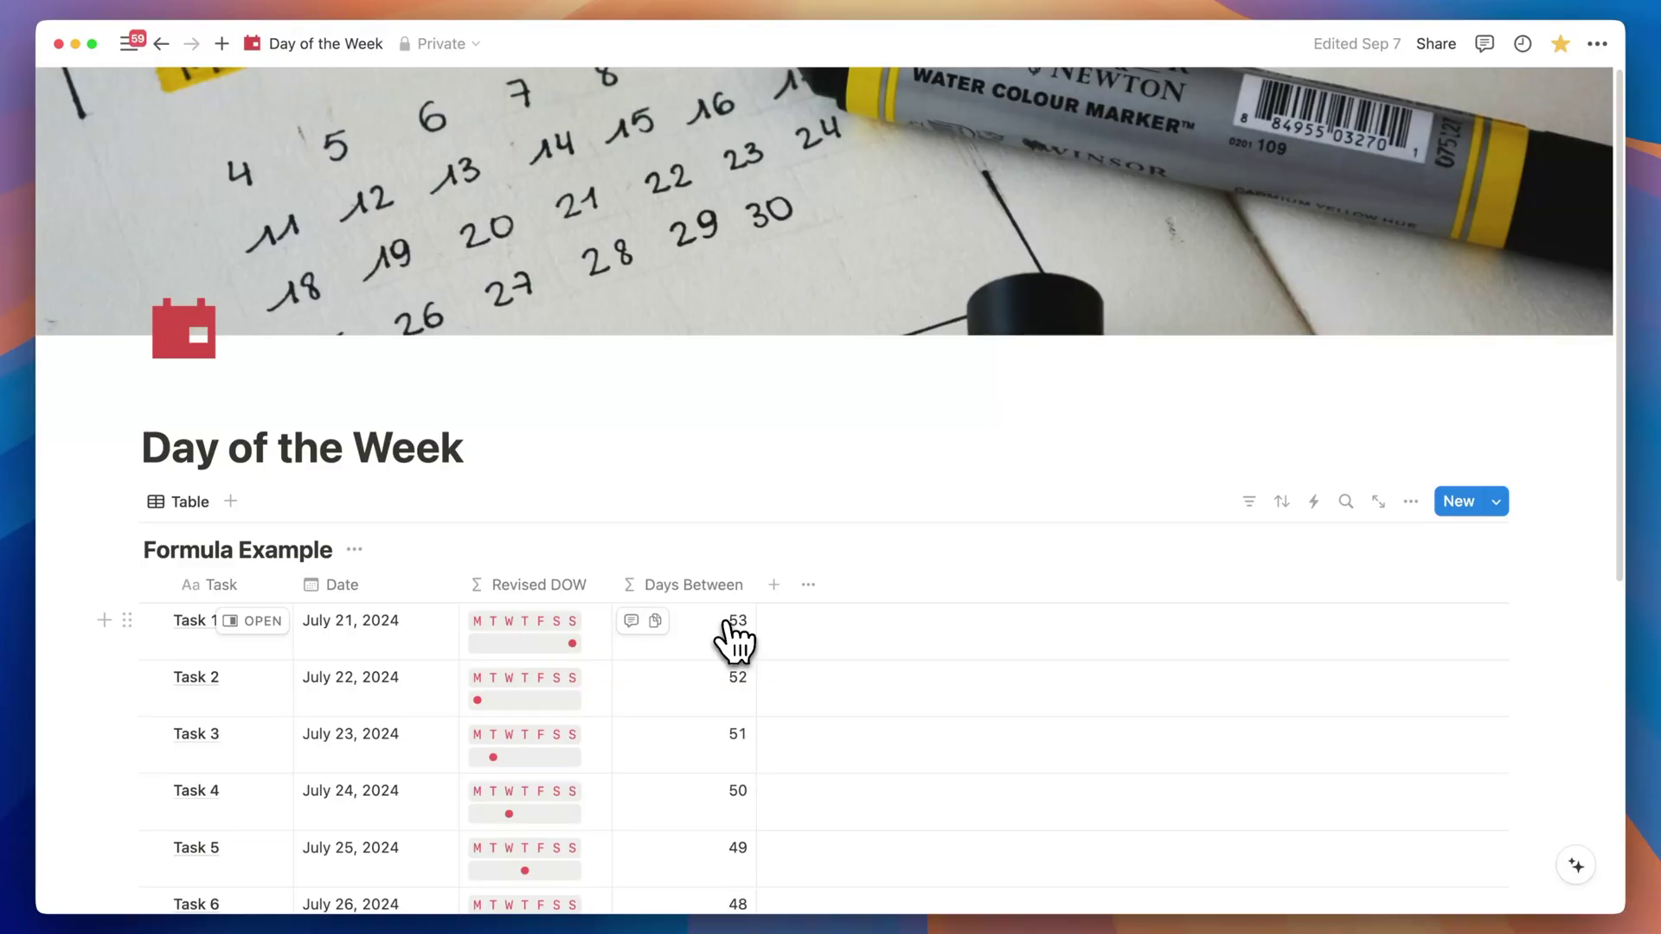
left_click(734, 637)
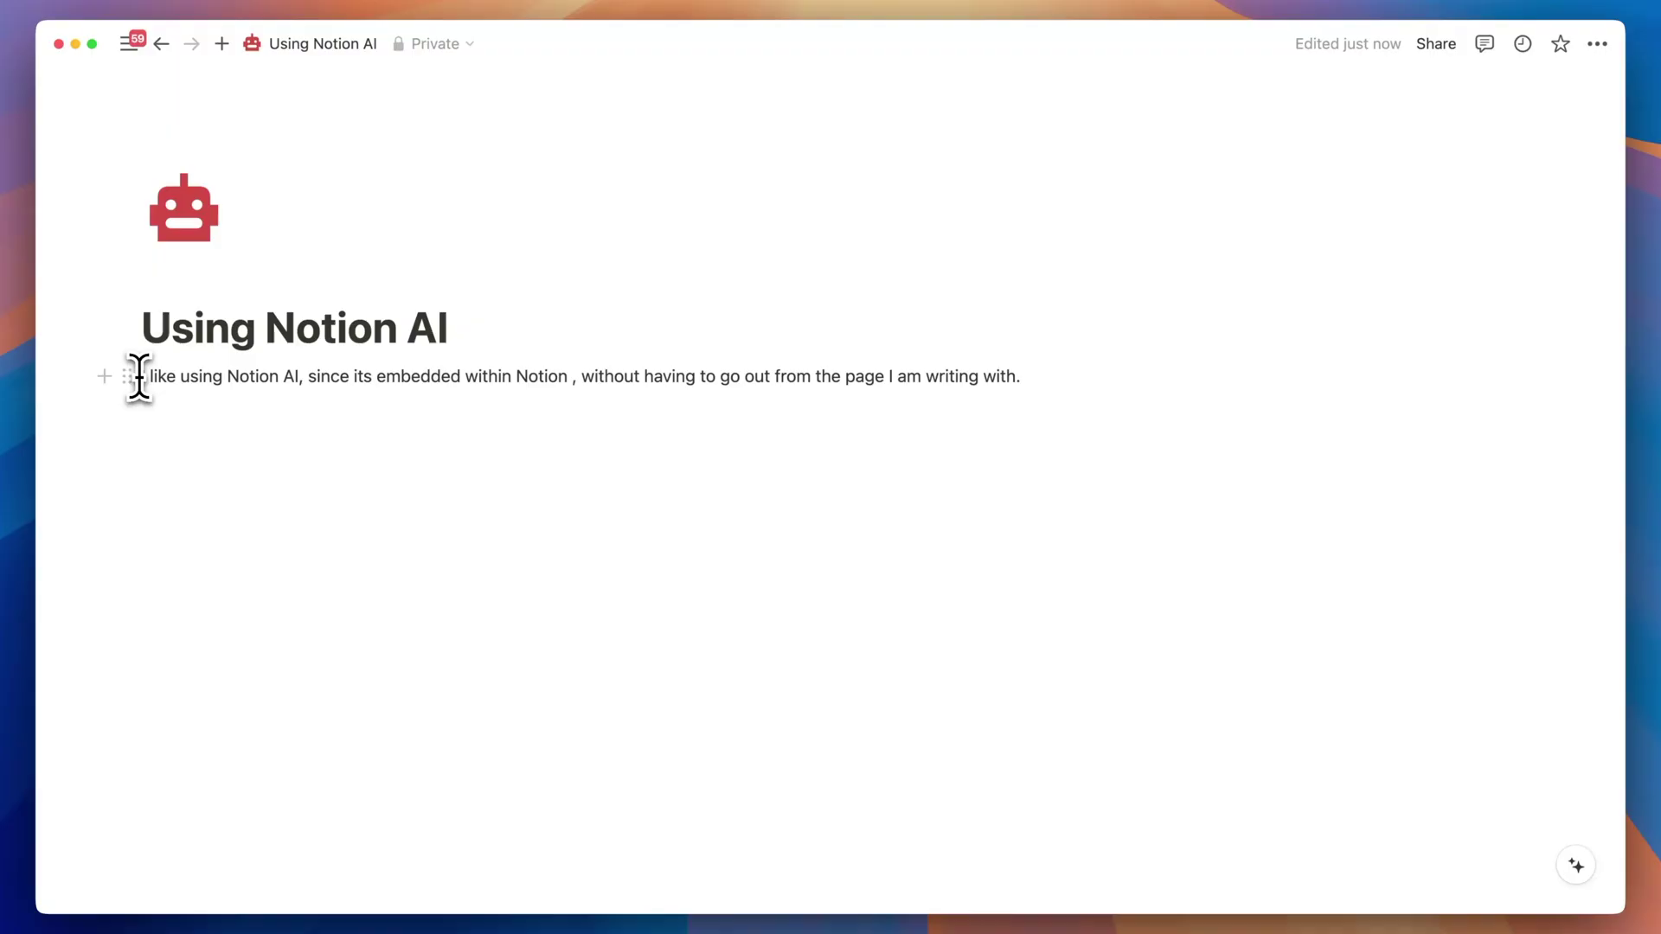
left_click_drag(139, 373, 1072, 385)
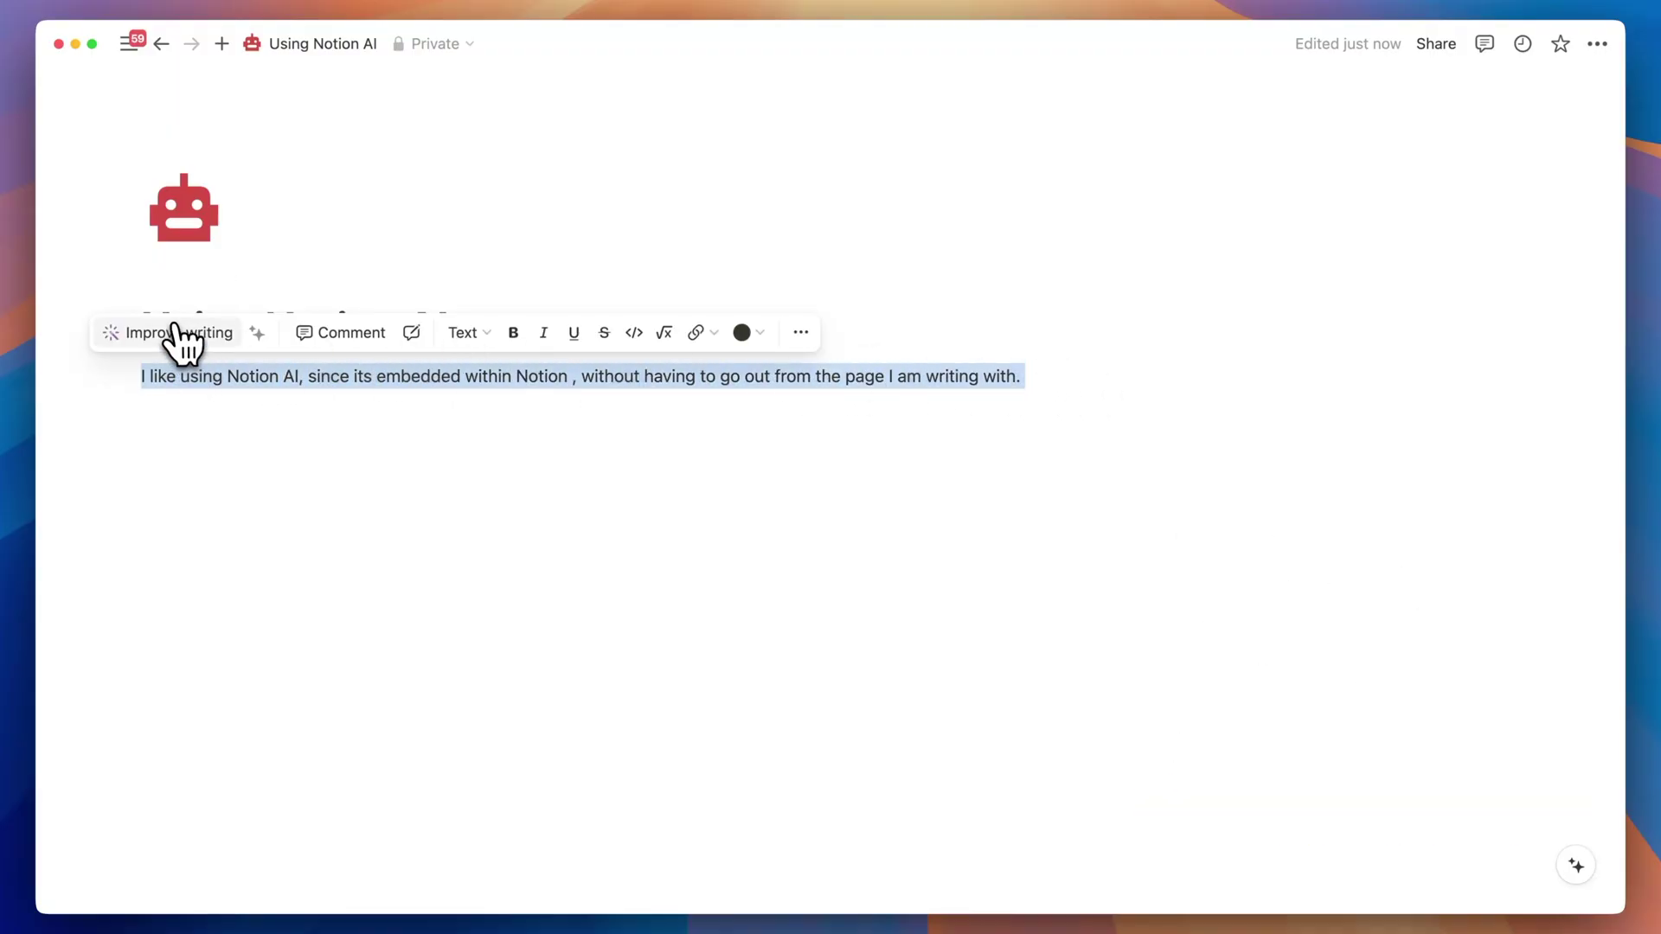
Run Improve writing on the paragraph and send it to ChatGPT for comparison.
left_click(173, 333)
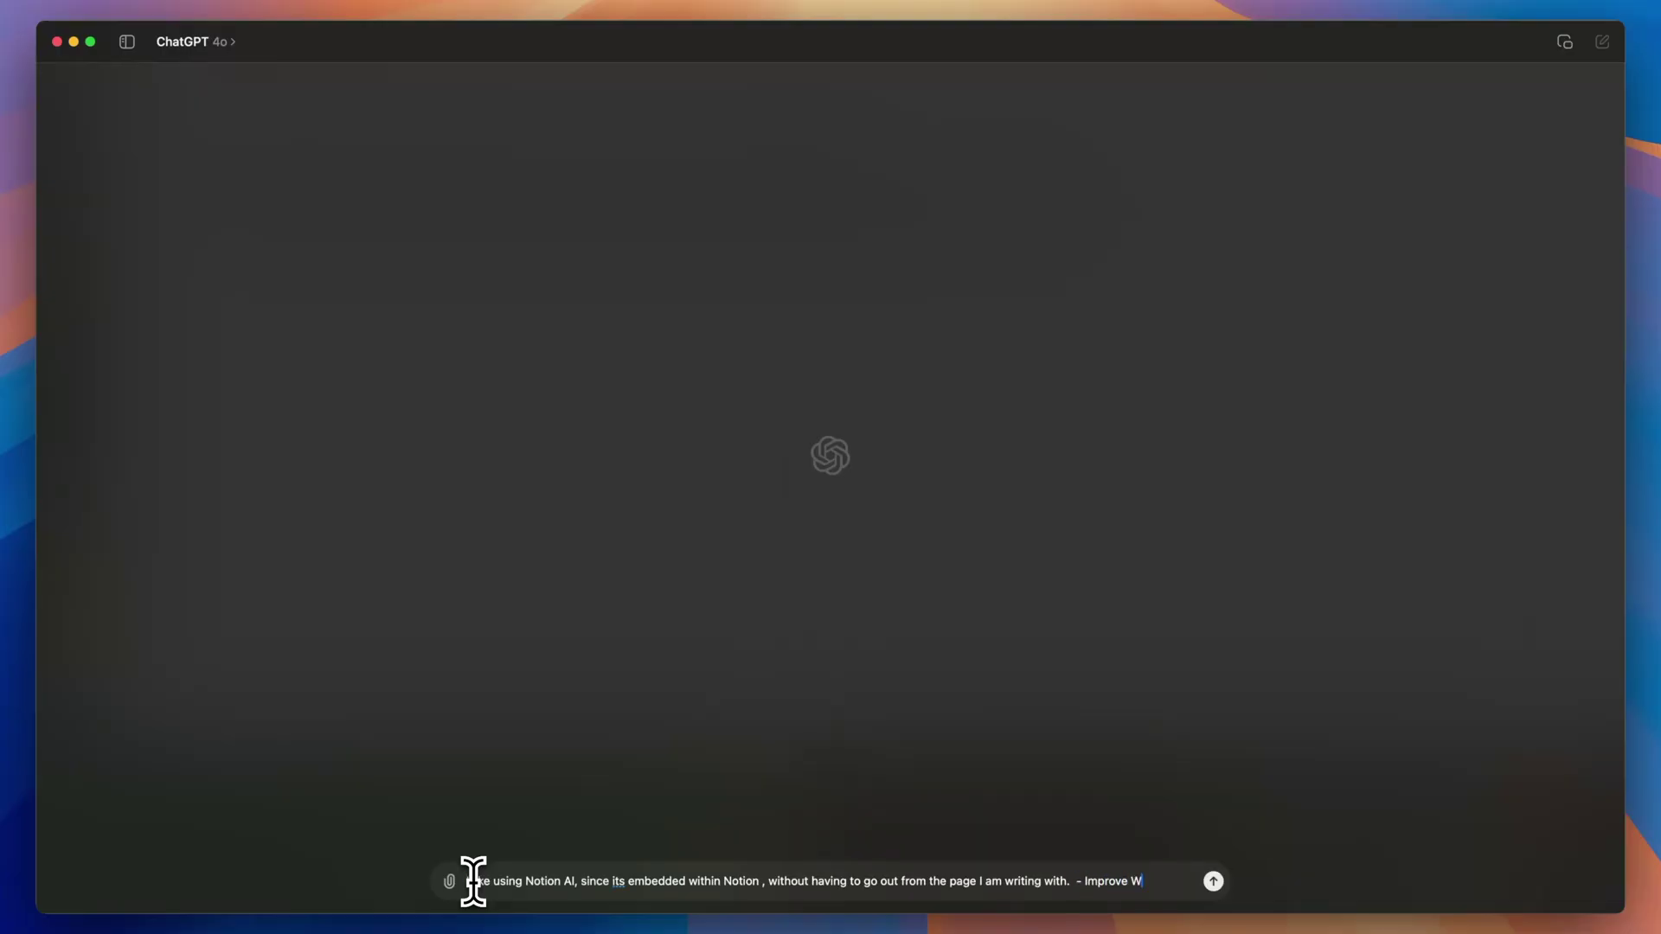
left_click(1212, 881)
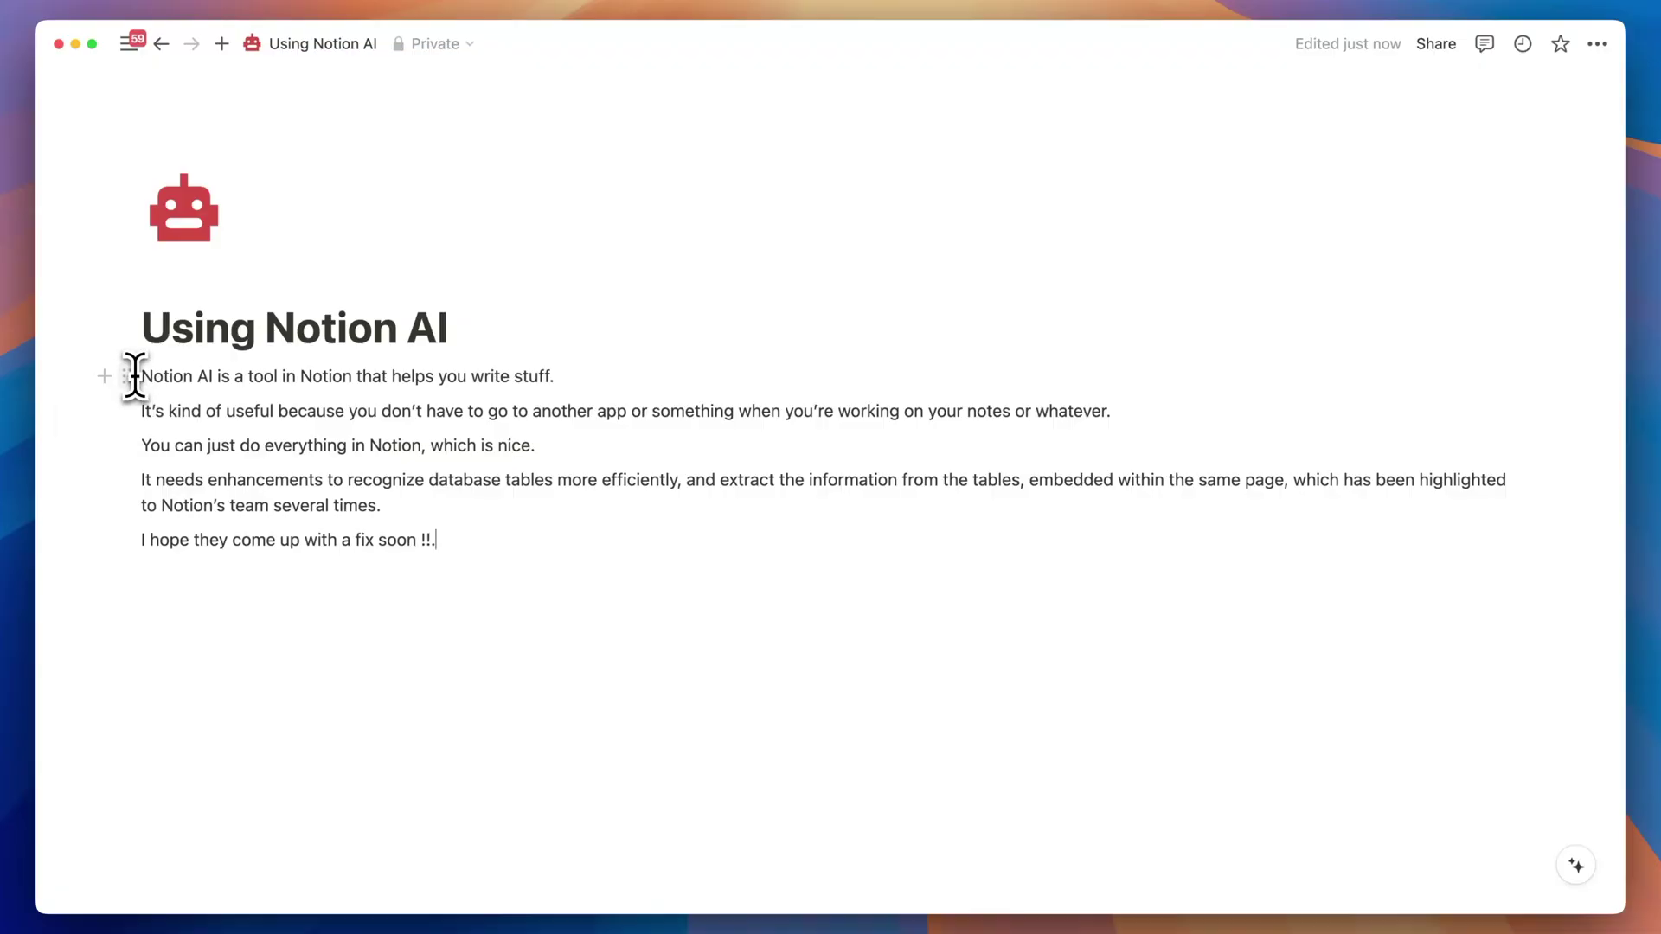
Run Improve writing on the first four paragraphs and accept Notion AI's rewrite.
left_click_drag(149, 378, 453, 558)
left_click(217, 346)
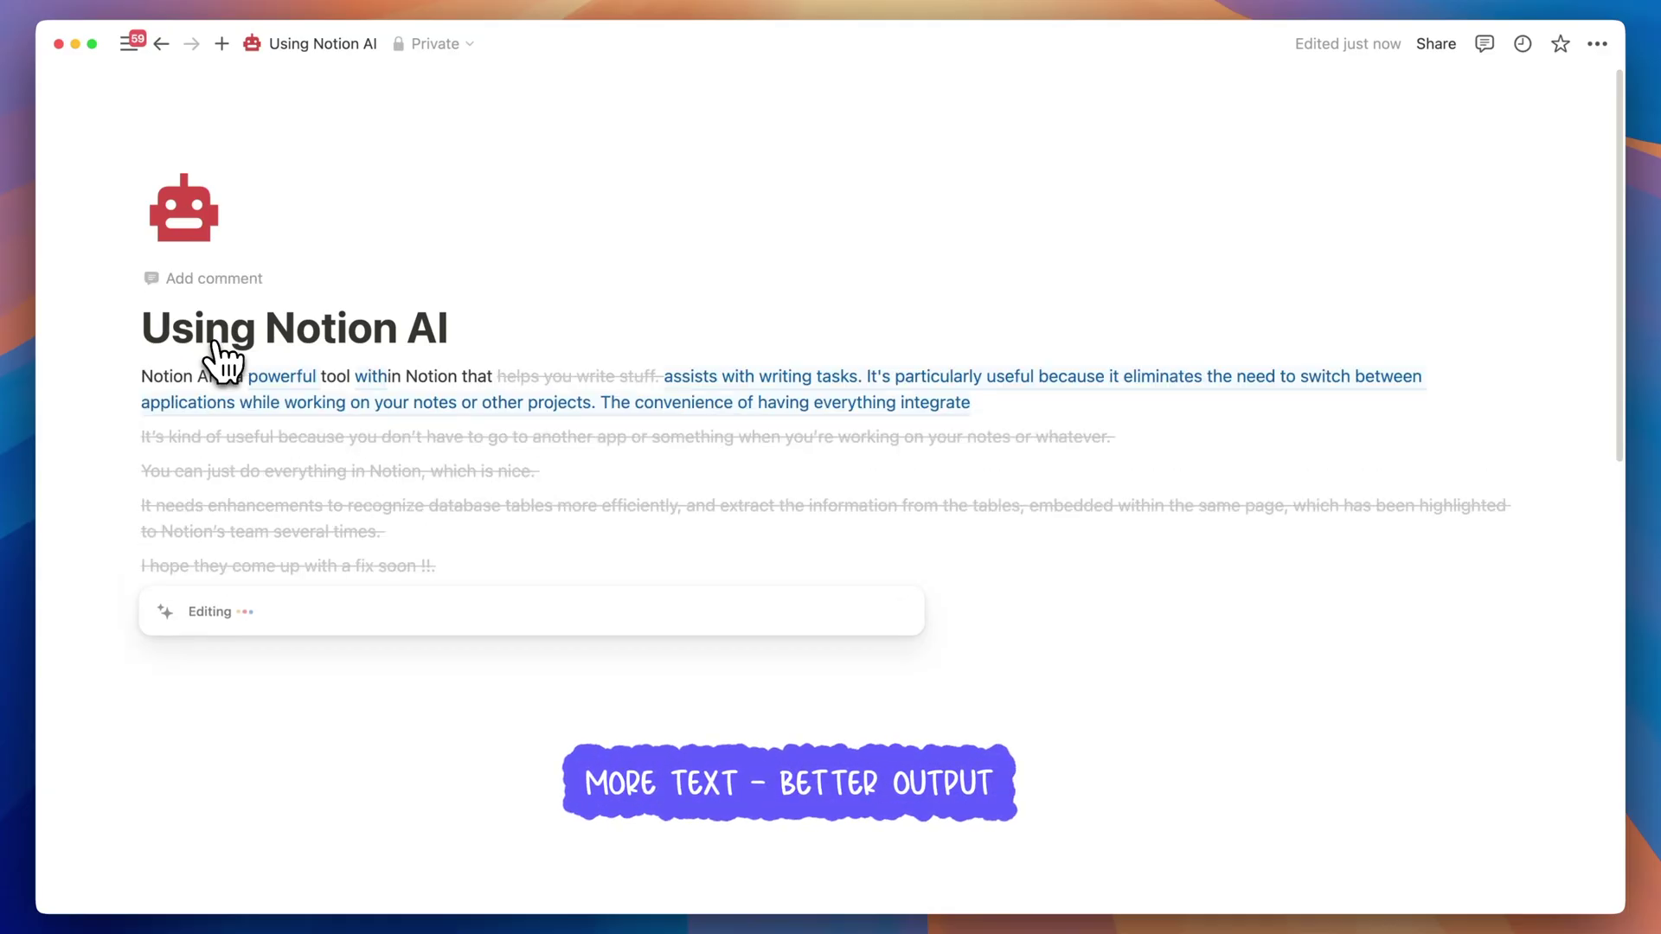
left_click(205, 713)
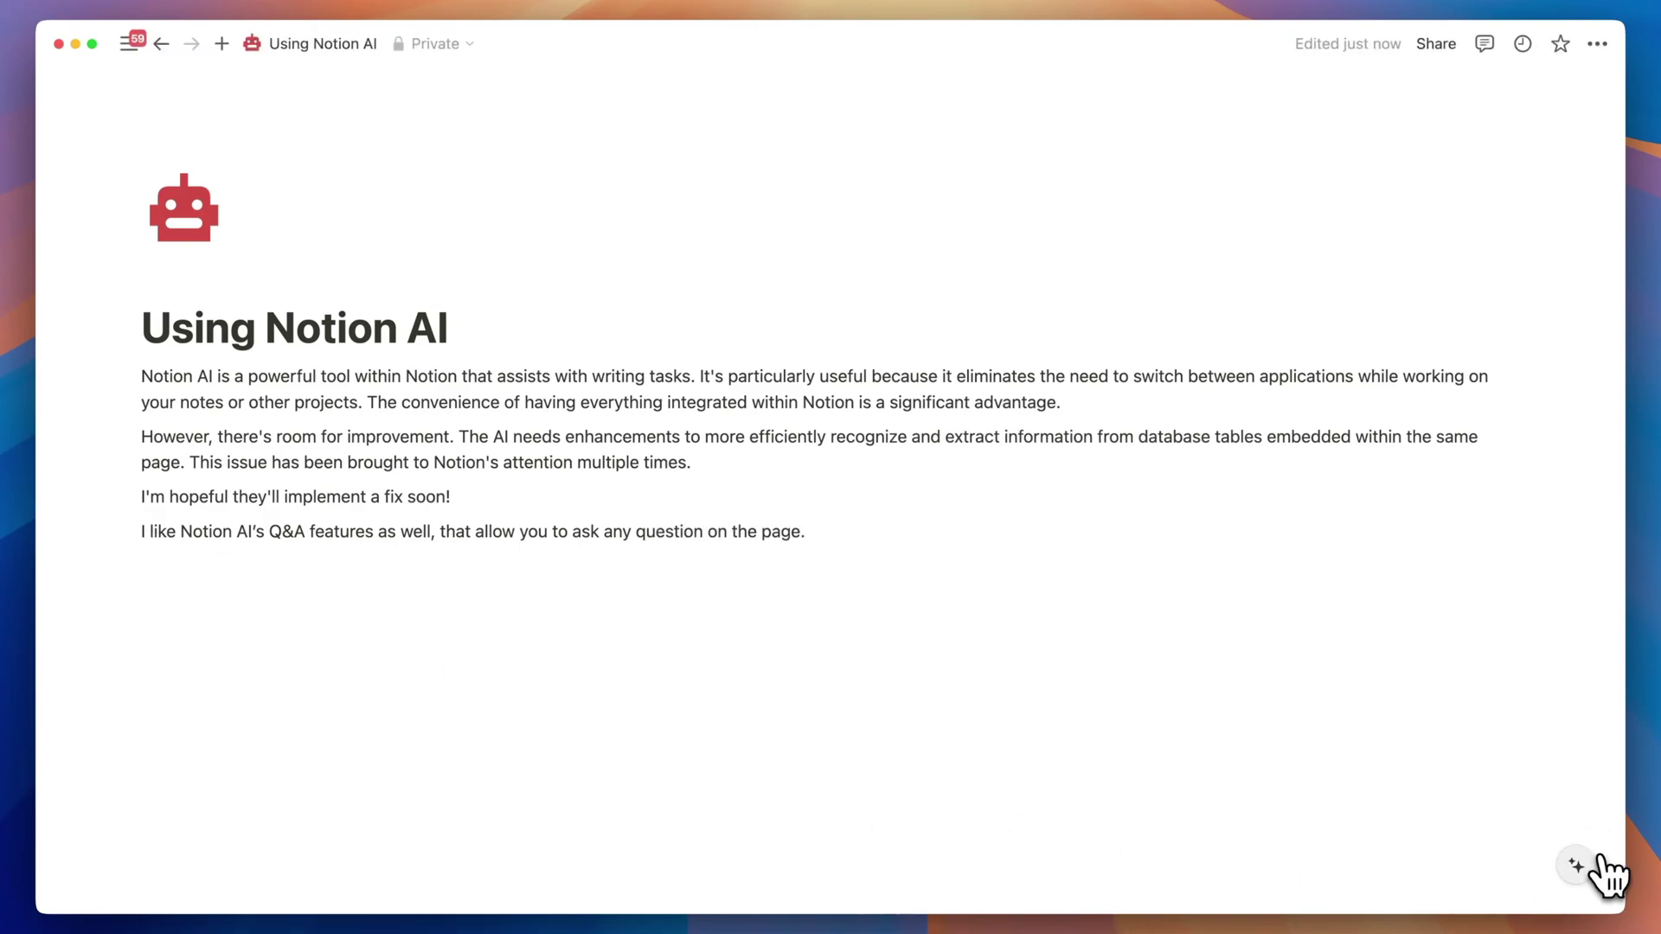
Briefly check the AI Q&A panel, then have AI improve all four paragraphs, including the Q&A line.
left_click(1599, 863)
left_click(618, 562)
left_click(1576, 475)
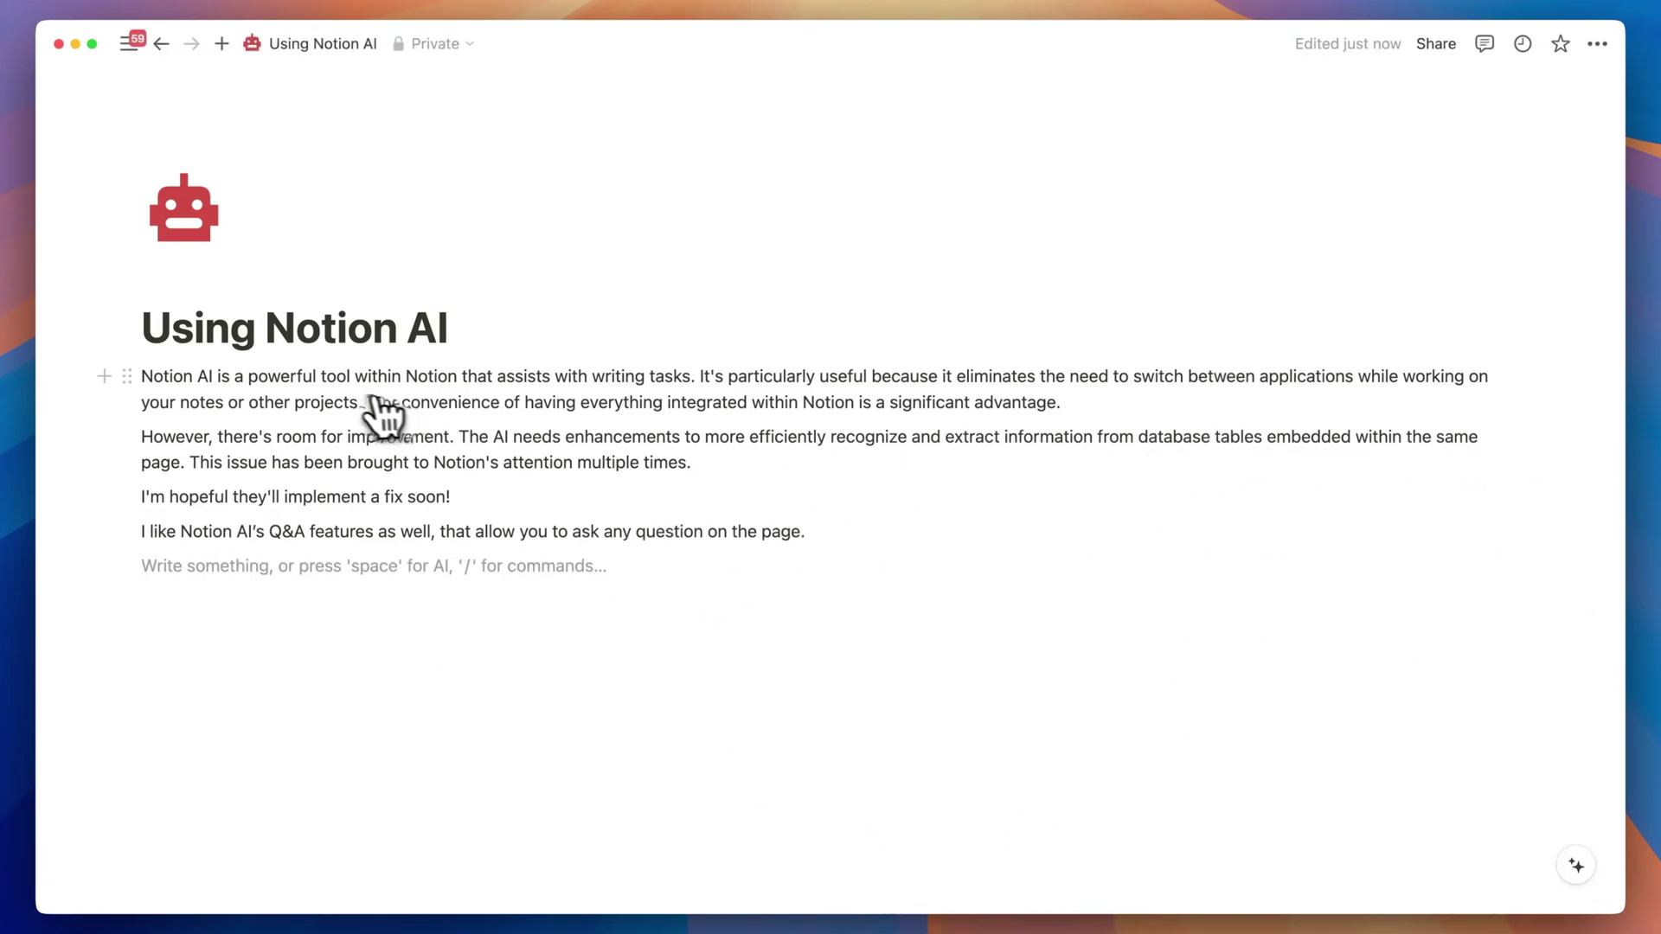
left_click_drag(125, 374, 834, 534)
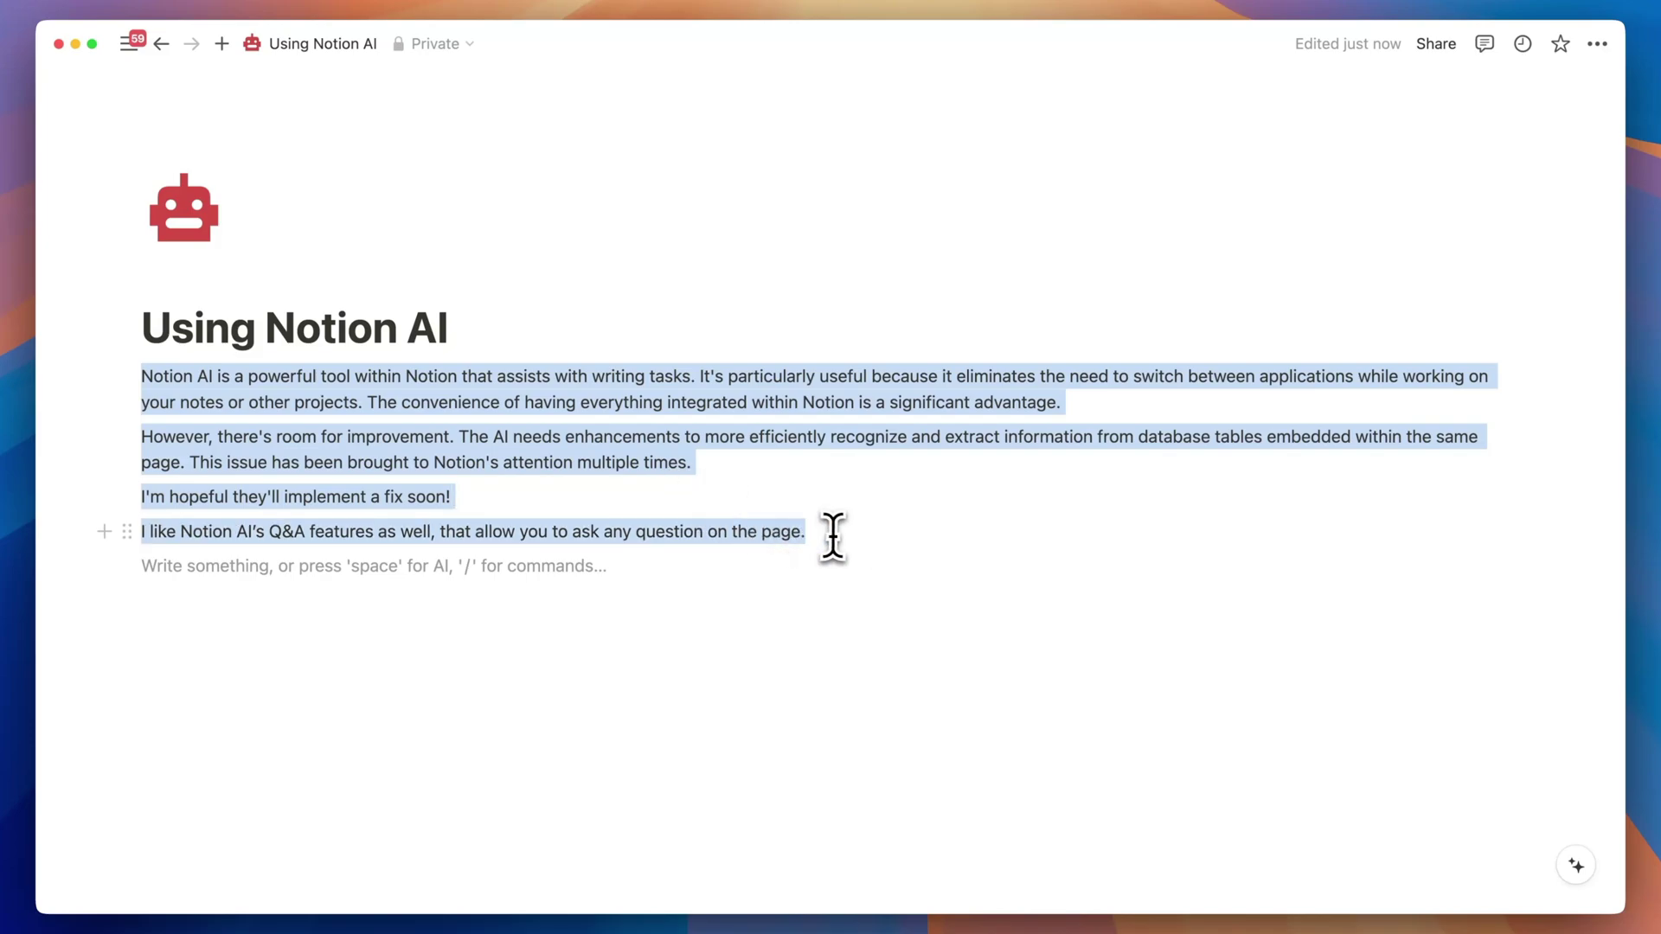
left_click(199, 332)
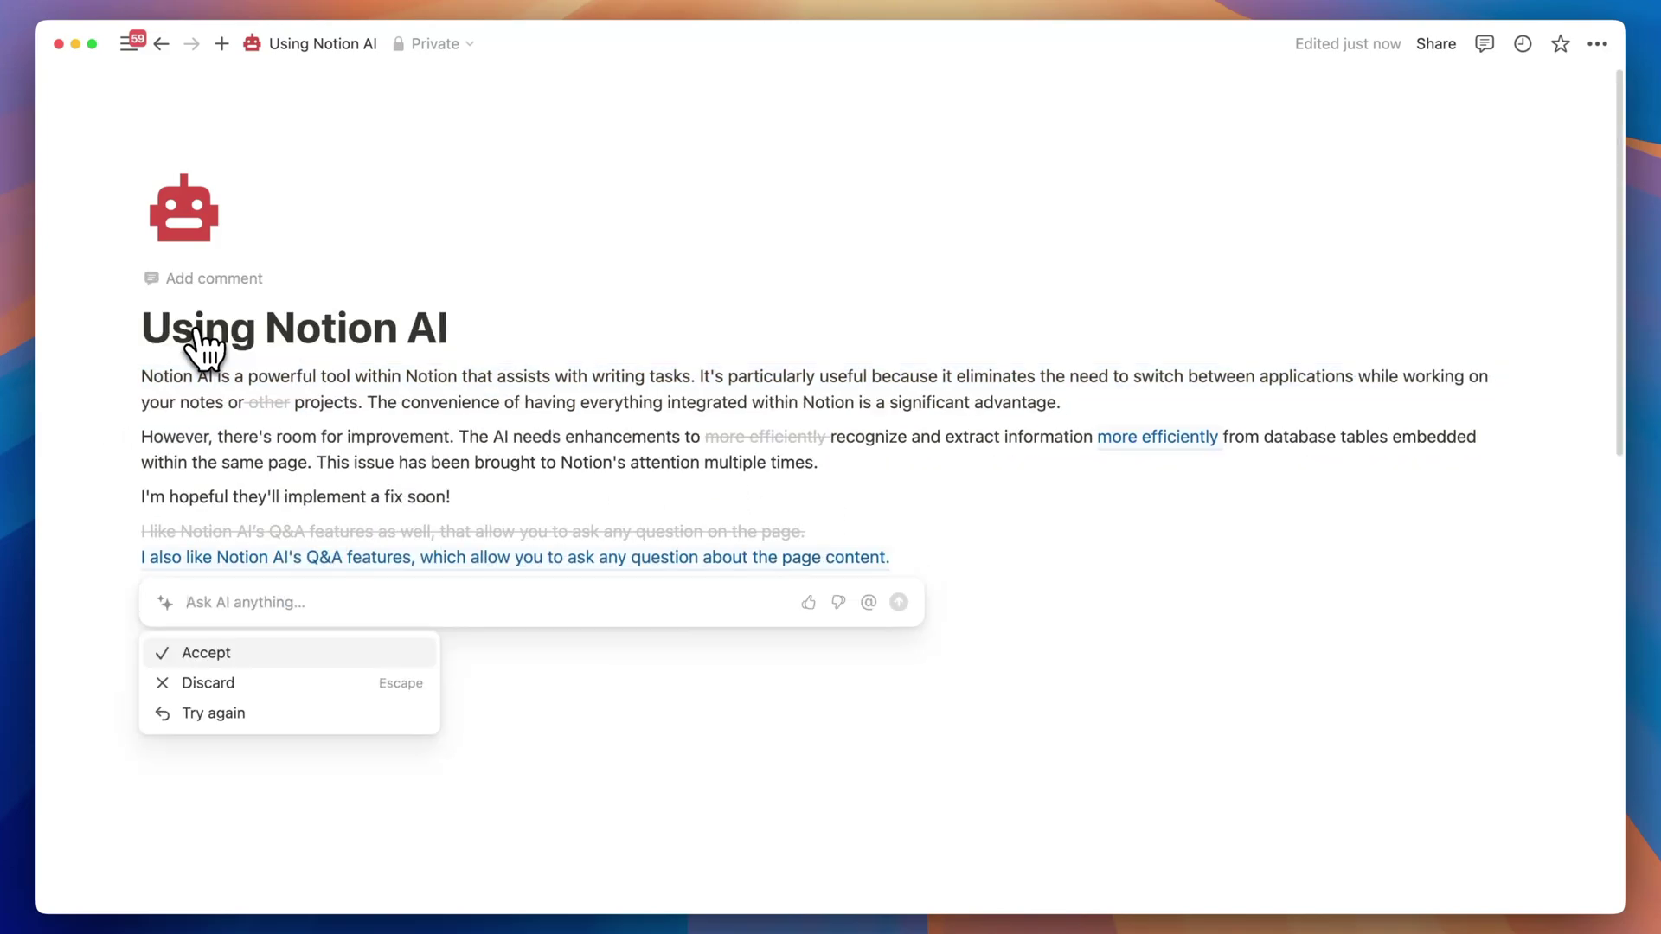